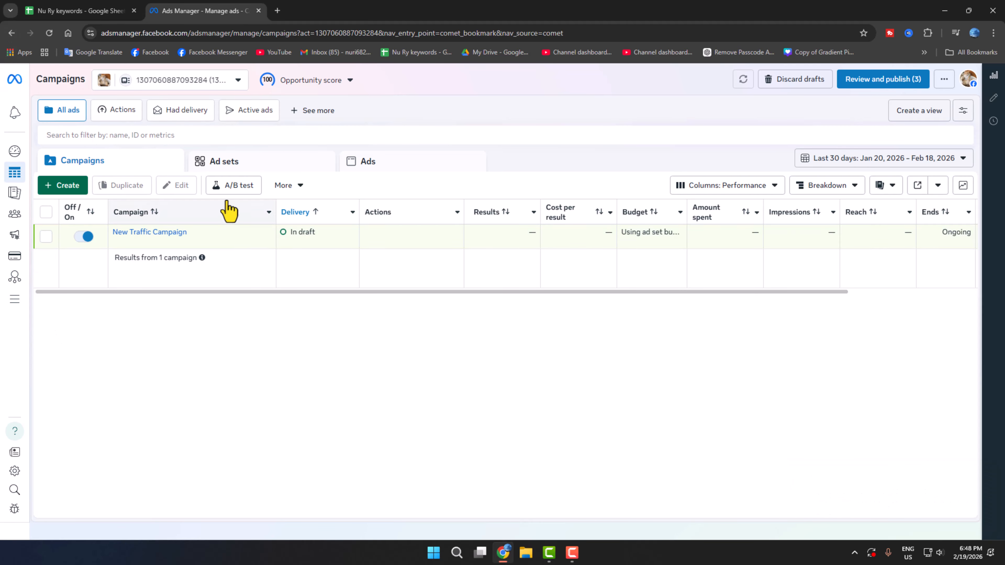
Switch the overview table to the Ads tab to list the draft New Traffic Ad.
left_click(370, 170)
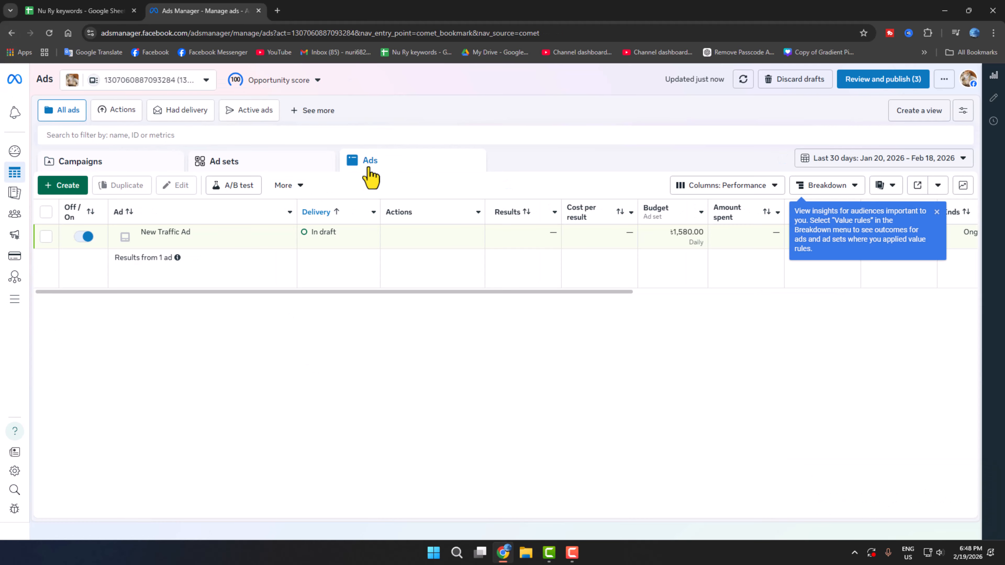
Create a new campaign with Auction buying, Traffic objective and the Recommended setup.
left_click(64, 190)
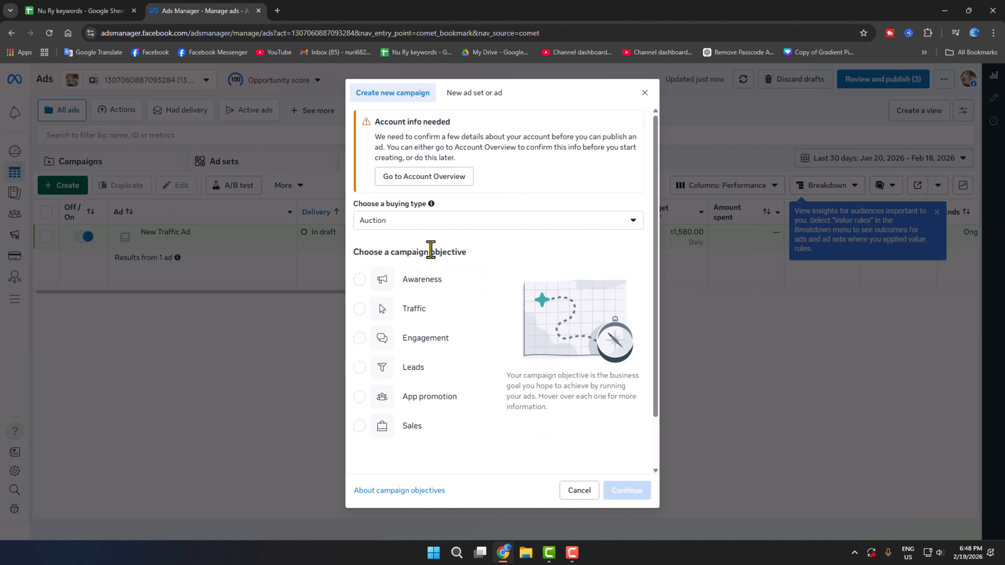
left_click(410, 226)
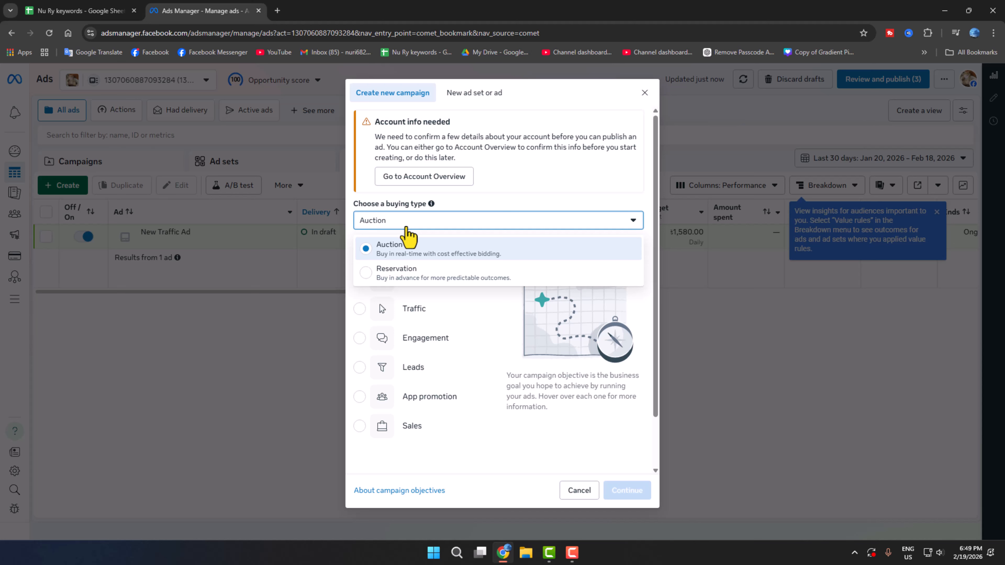
left_click(398, 261)
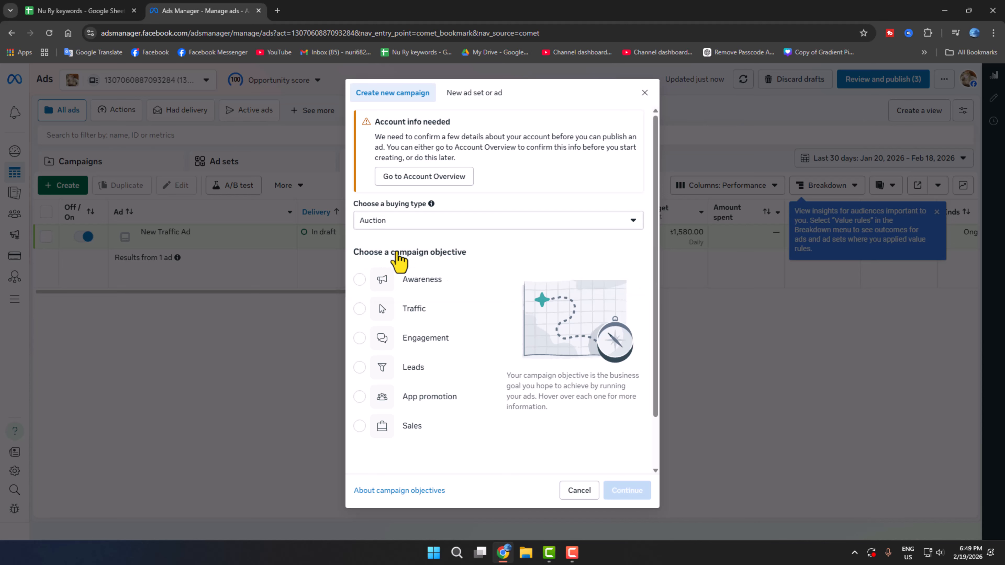
mouse_move(372, 279)
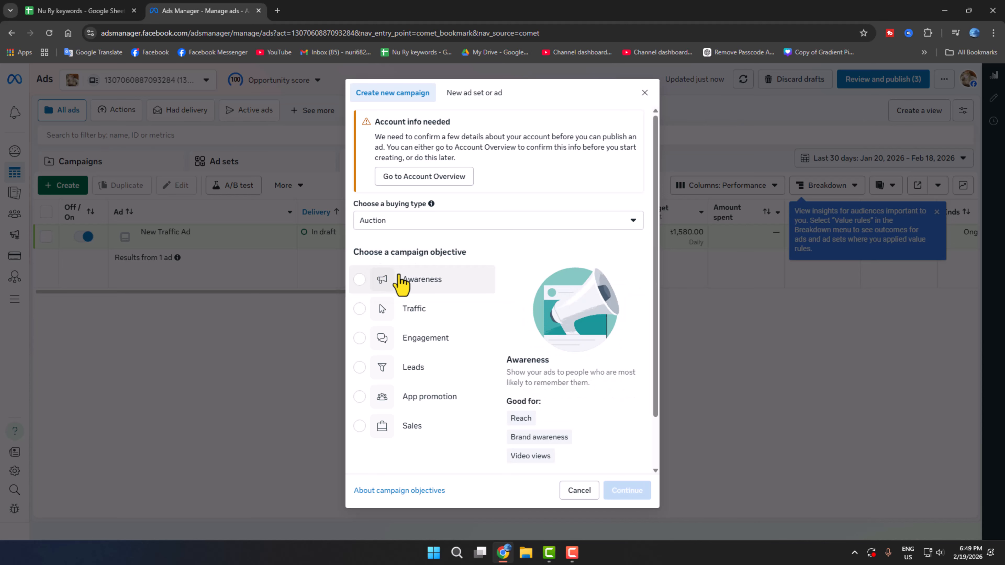
mouse_move(424, 311)
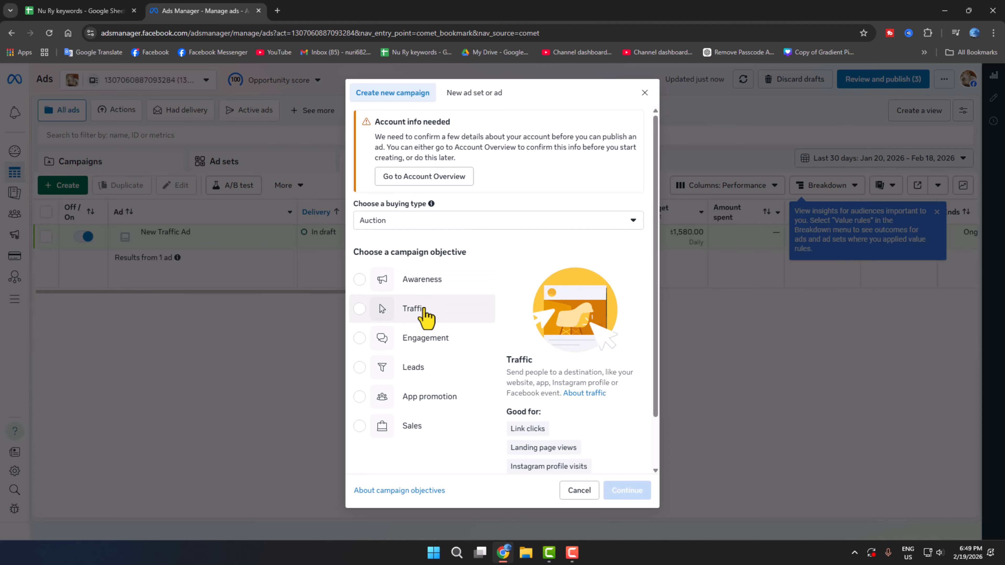
left_click(419, 321)
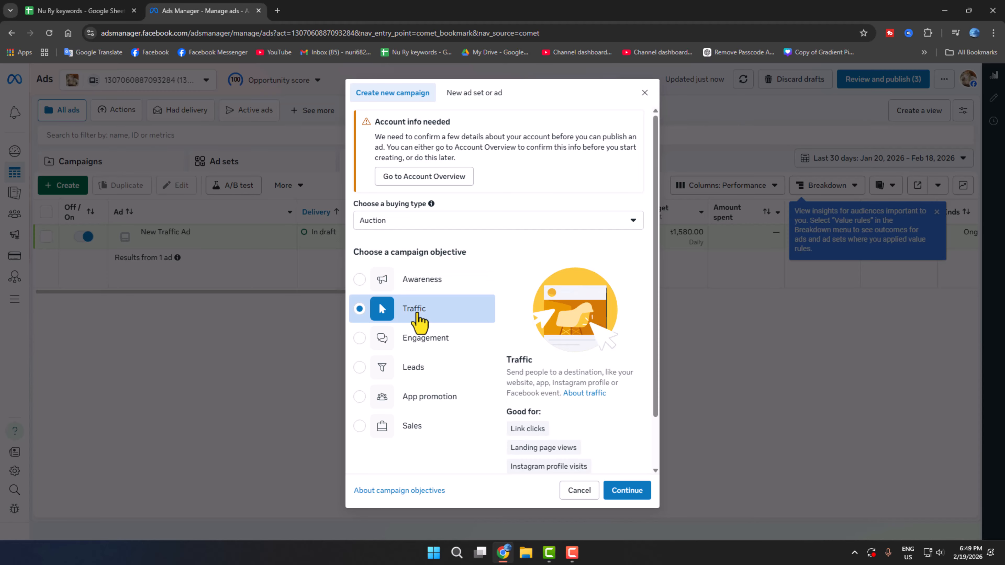
scroll(555, 400, "down", 2)
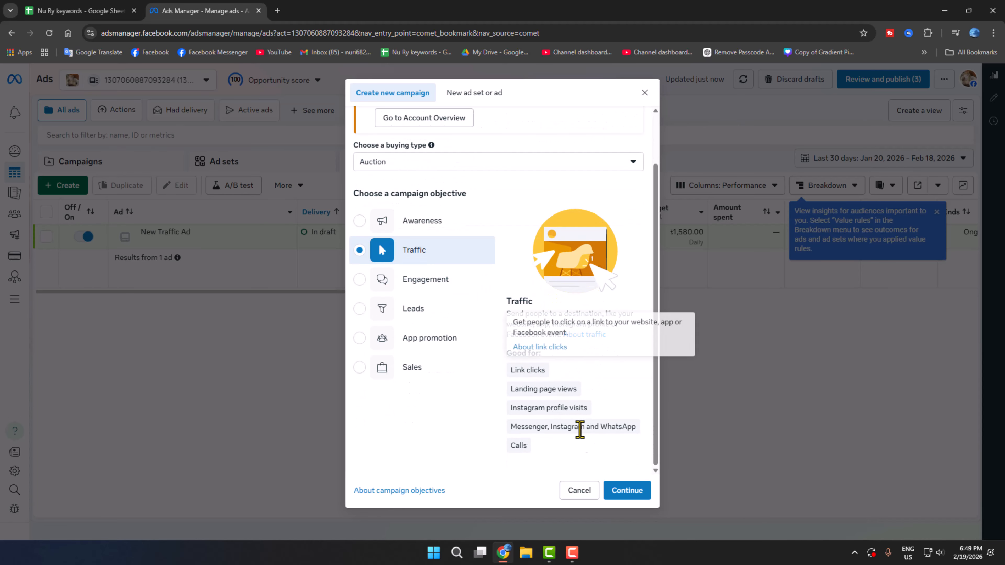
left_click(627, 491)
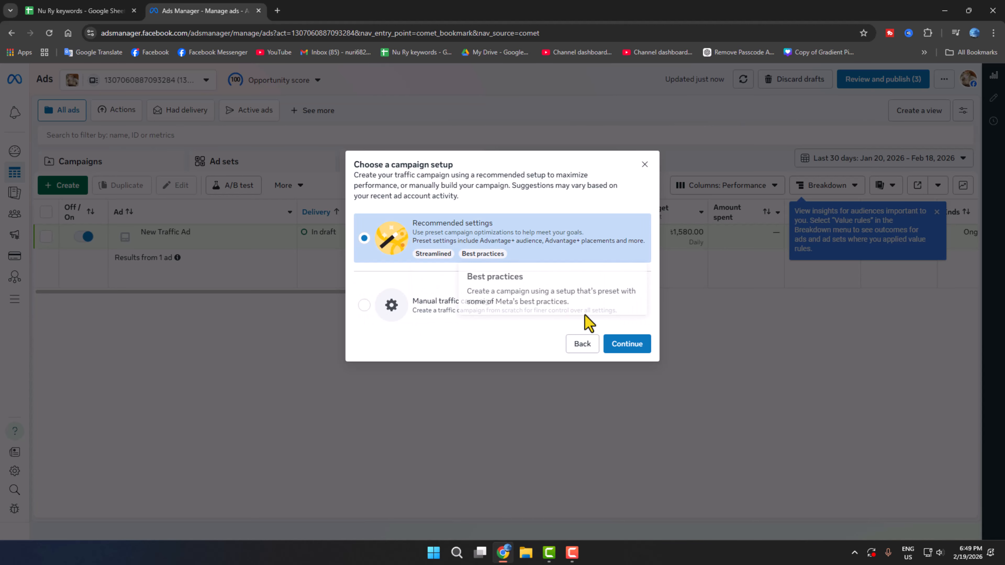
left_click(628, 345)
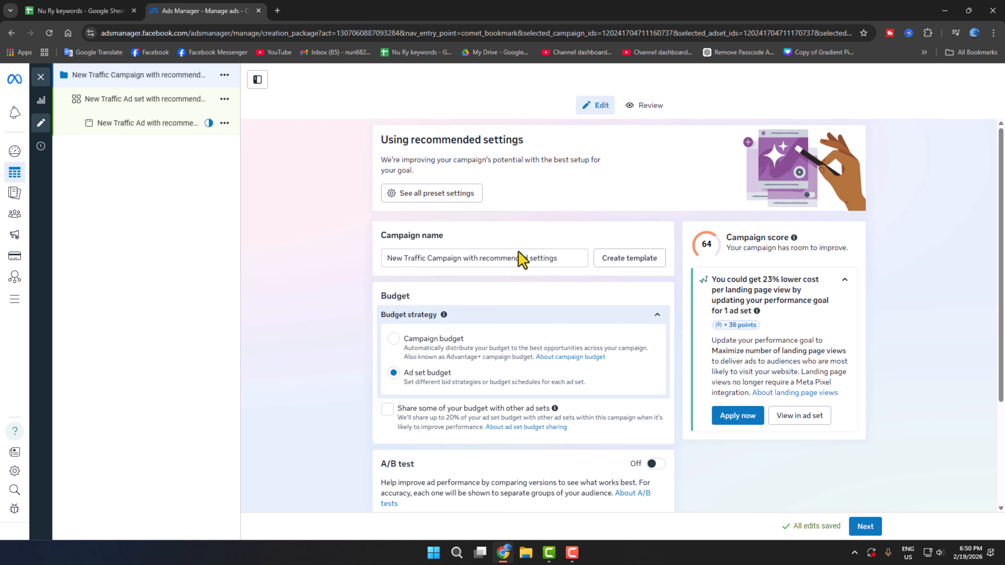
Rename the campaign to 'test'.
left_click(536, 262)
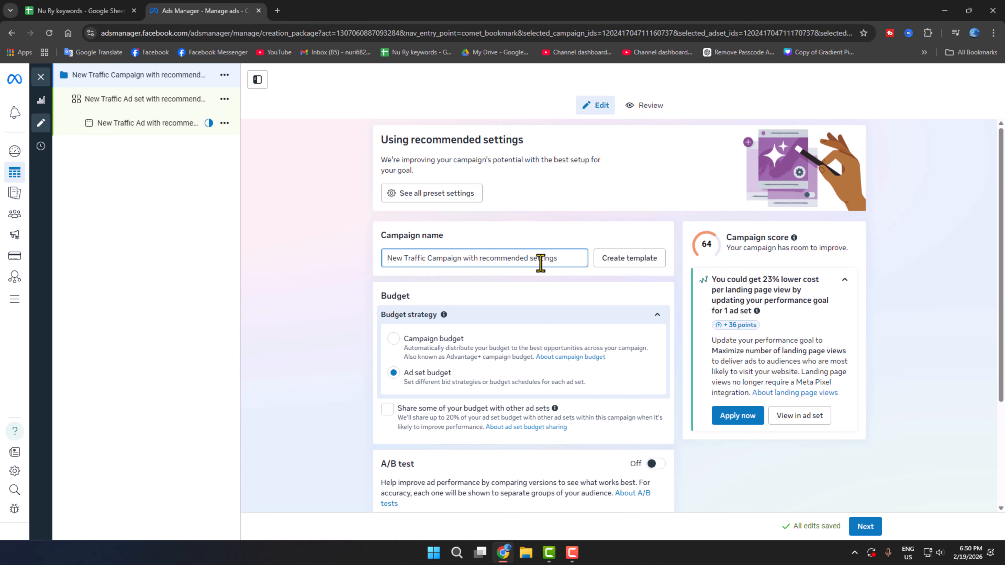
left_click_drag(553, 254, 172, 262)
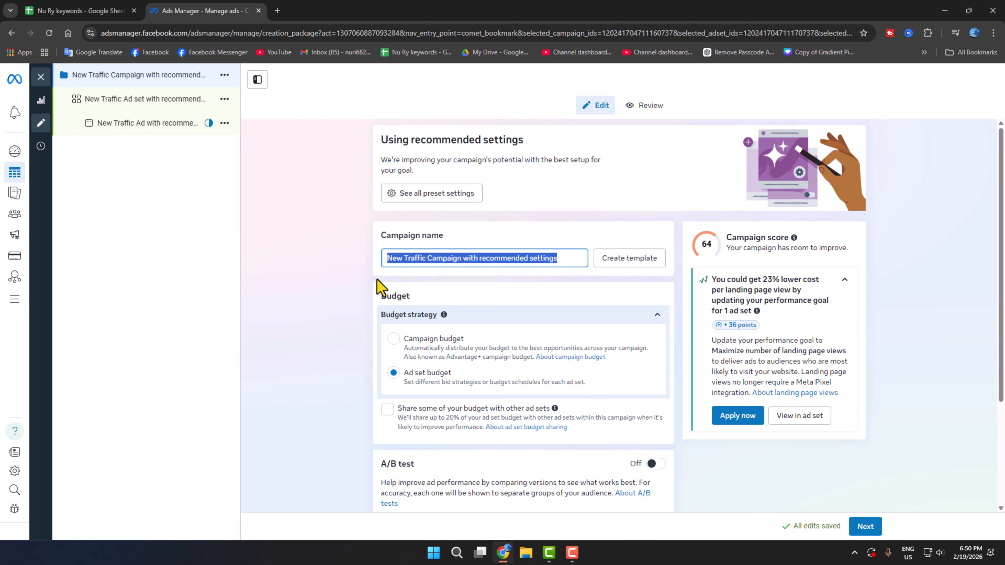
type("test")
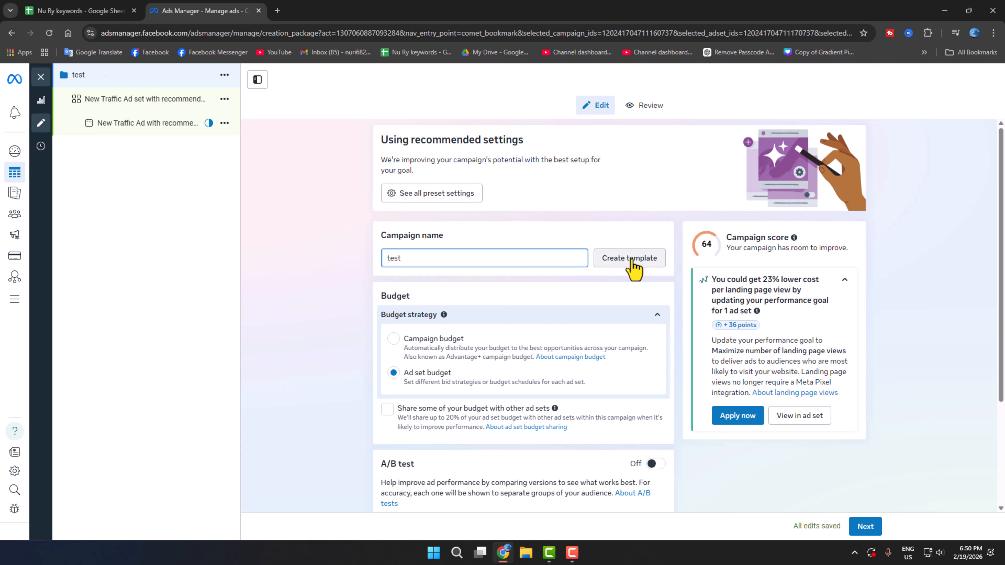
scroll(523, 373, "down", 3)
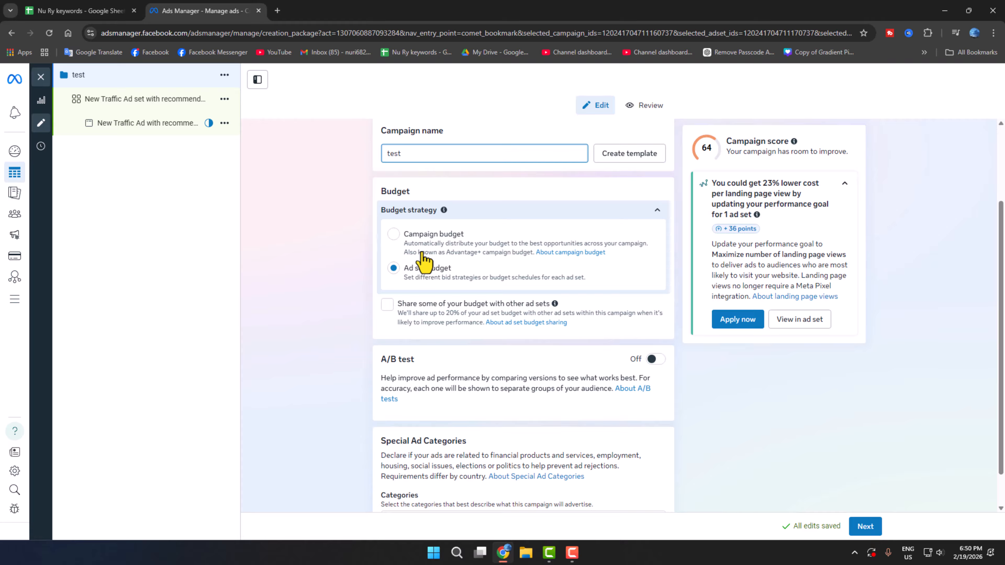
Switch to a campaign-level daily budget of 2,000.00 BDT, replacing 1580.
left_click(399, 238)
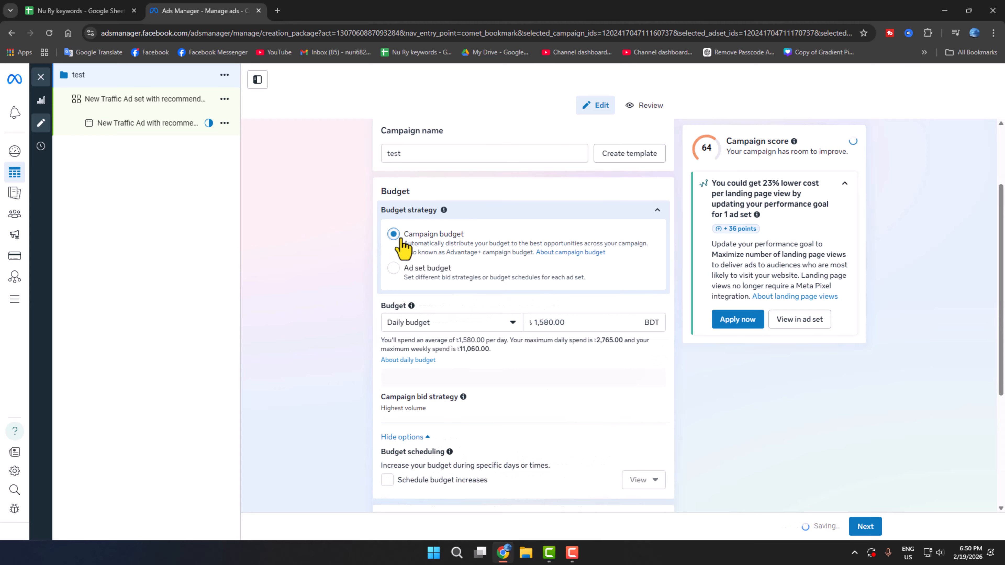
scroll(448, 337, "down", 1)
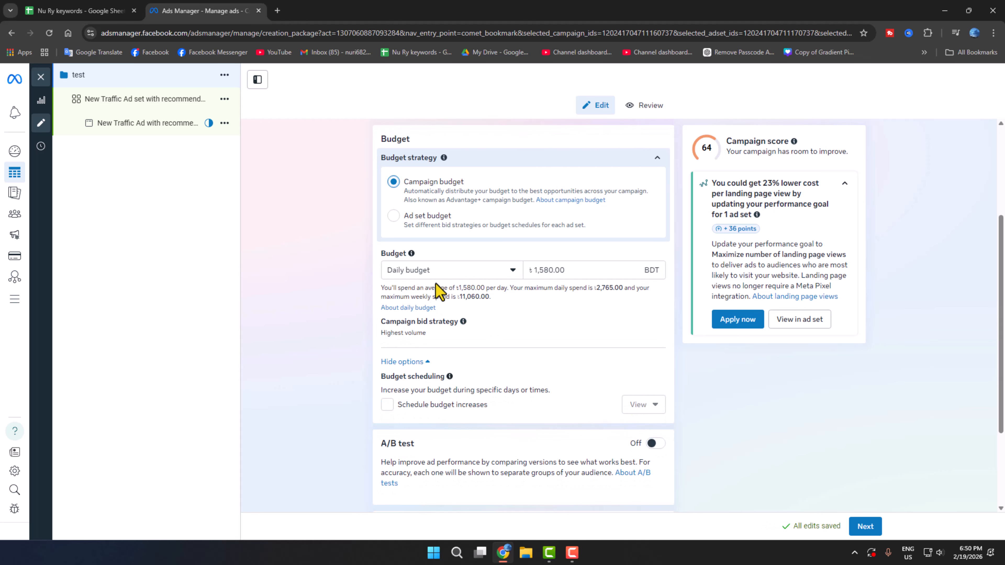
left_click(433, 273)
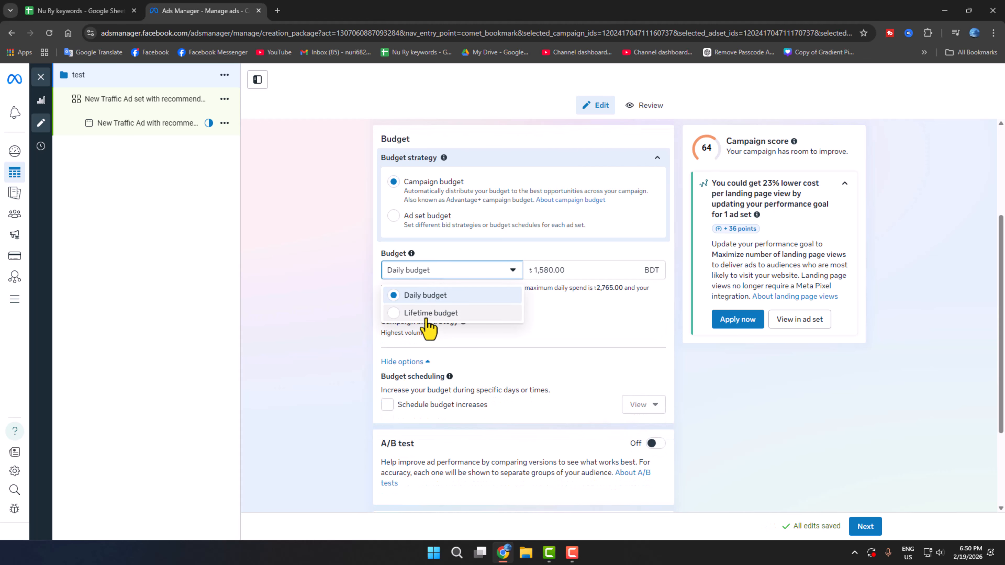
left_click(448, 296)
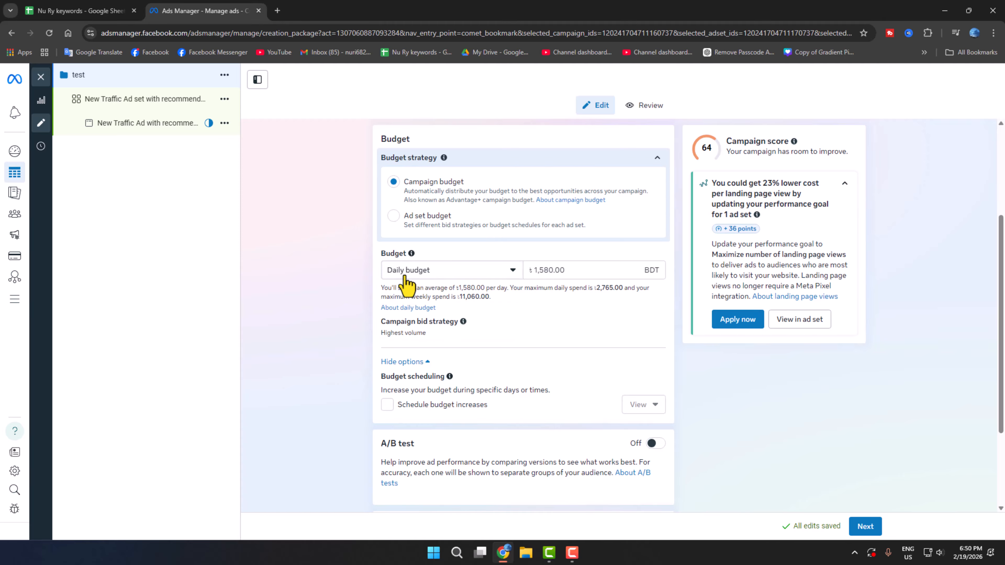
left_click(583, 273)
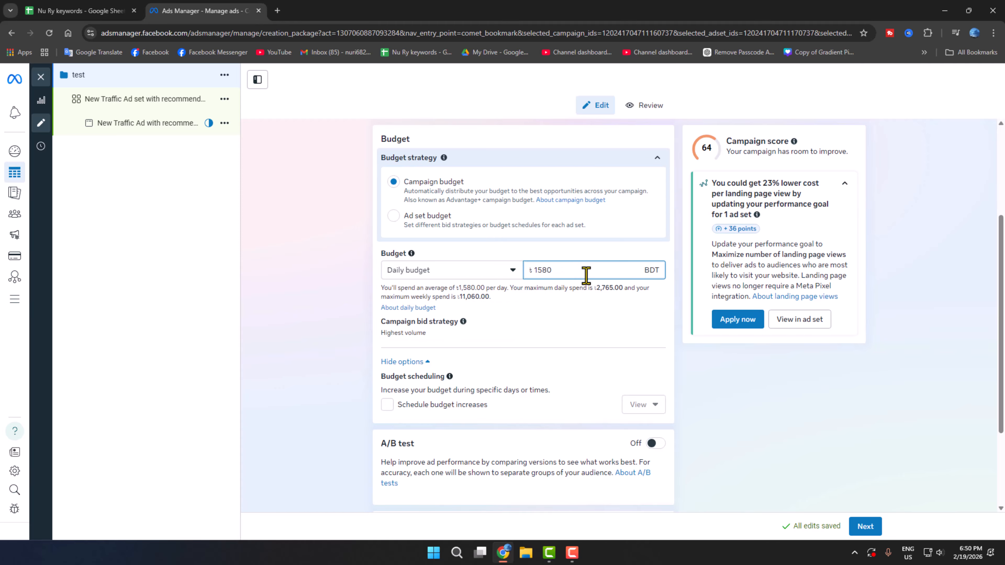
left_click_drag(576, 272, 507, 274)
type("2000")
left_click(594, 315)
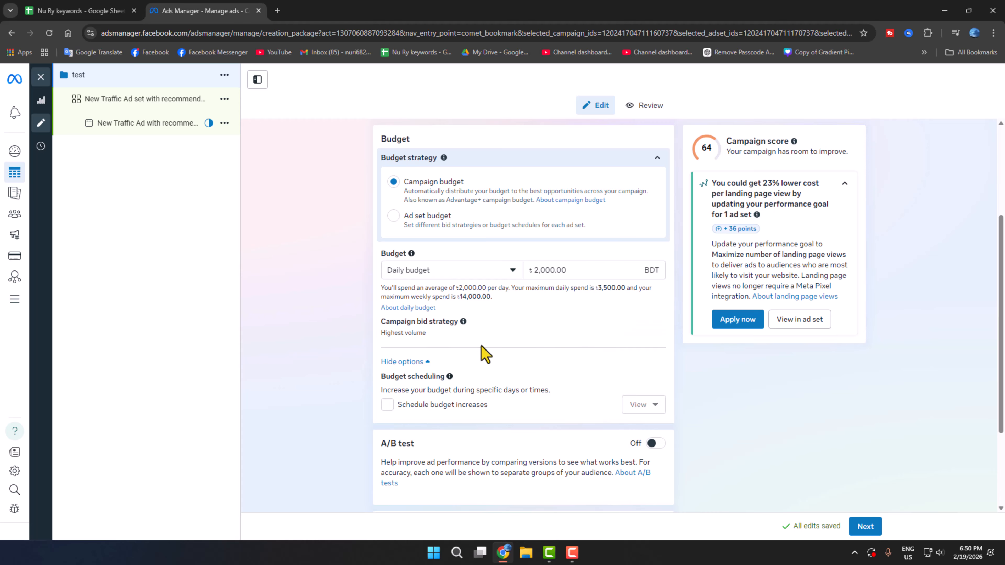
Keep Highest volume as the campaign bid strategy.
left_click(655, 333)
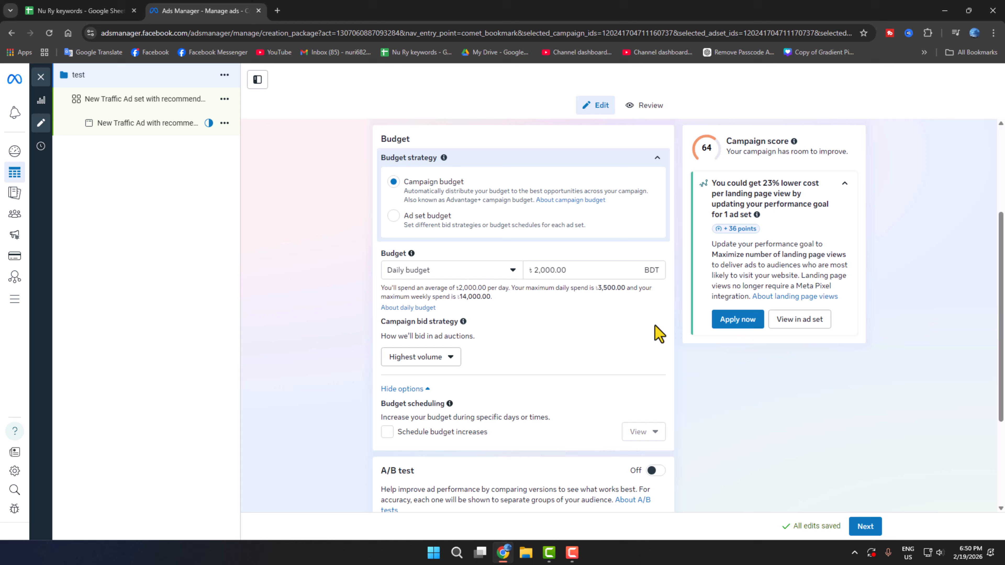
left_click(456, 357)
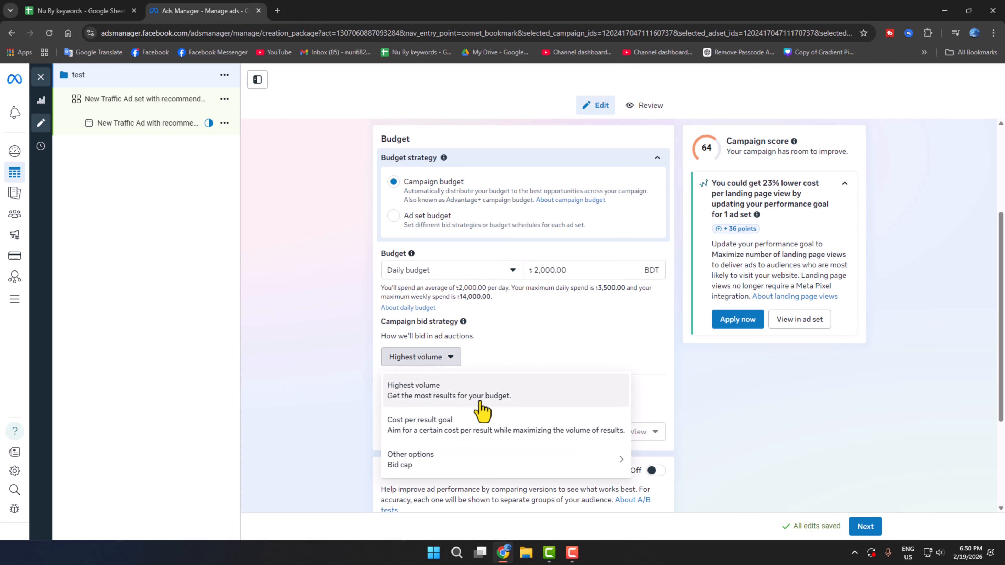
left_click(434, 399)
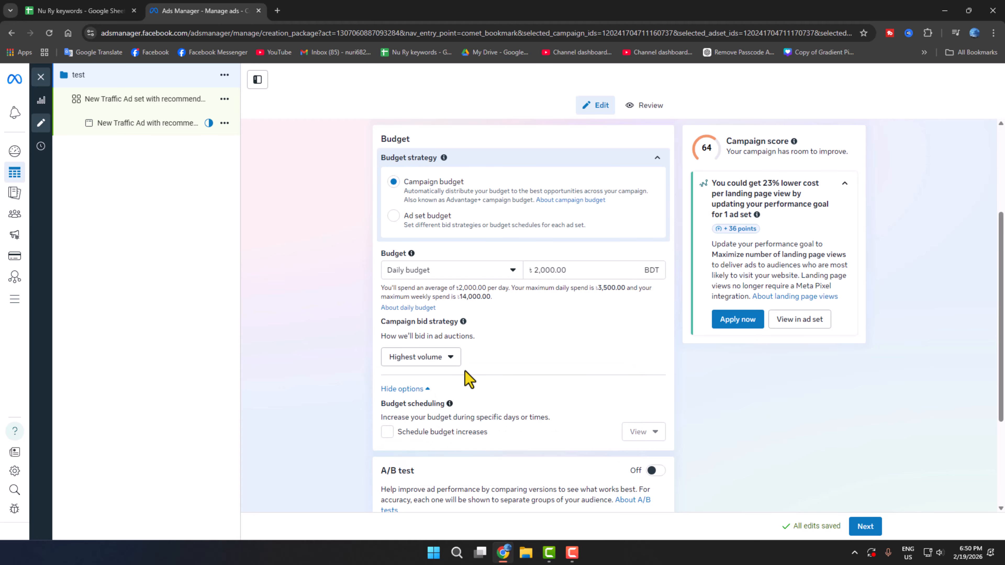
scroll(468, 379, "down", 3)
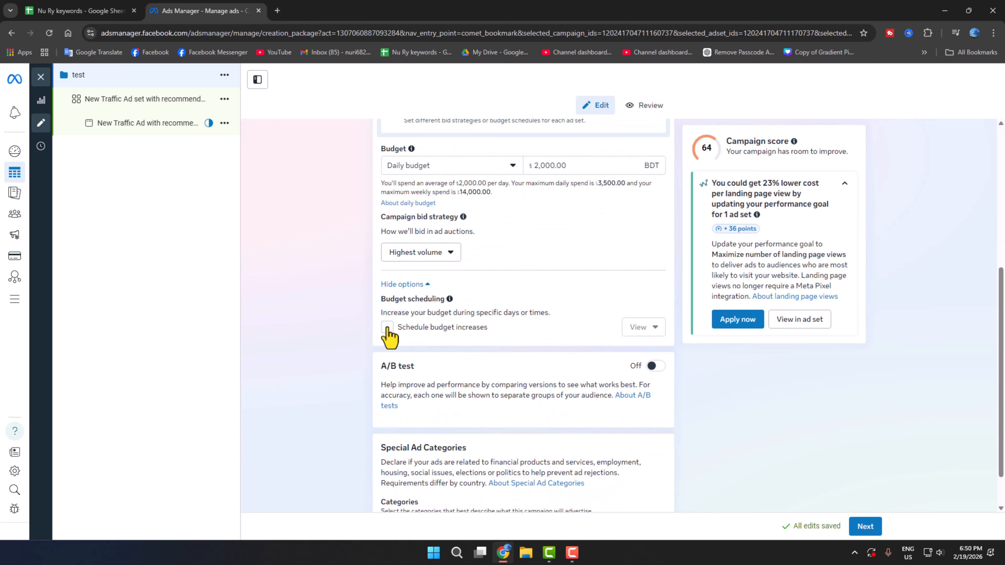
Declare Financial products and services for Bangladesh as the special ad category, then go to the ad set.
scroll(613, 384, "down", 2)
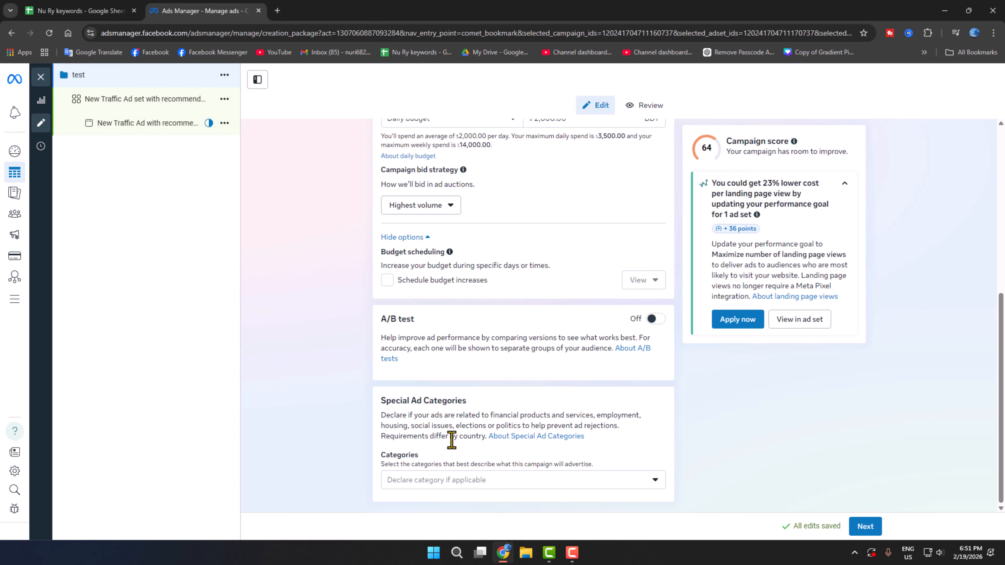
left_click(437, 496)
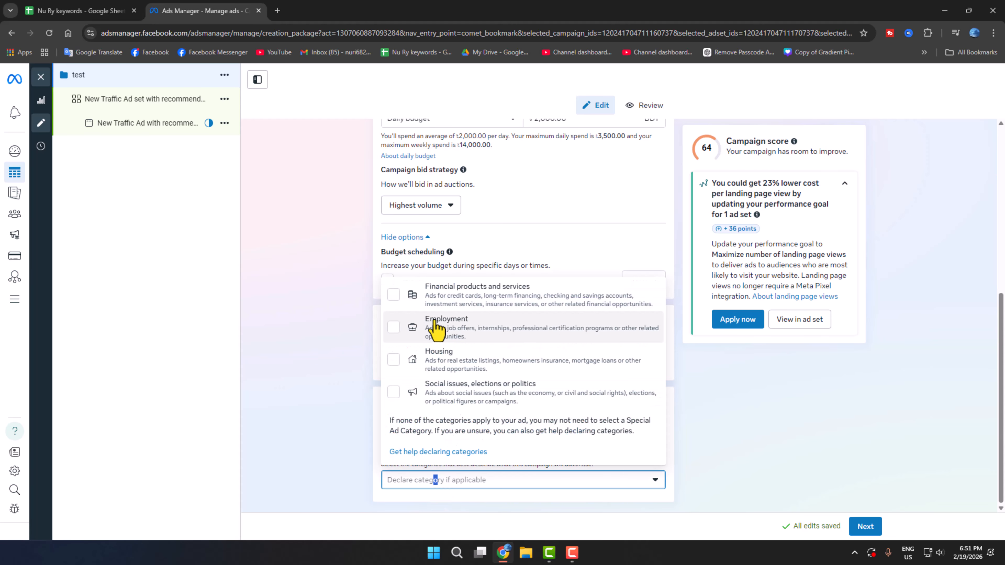
scroll(434, 323, "up", 5)
scroll(435, 328, "down", 5)
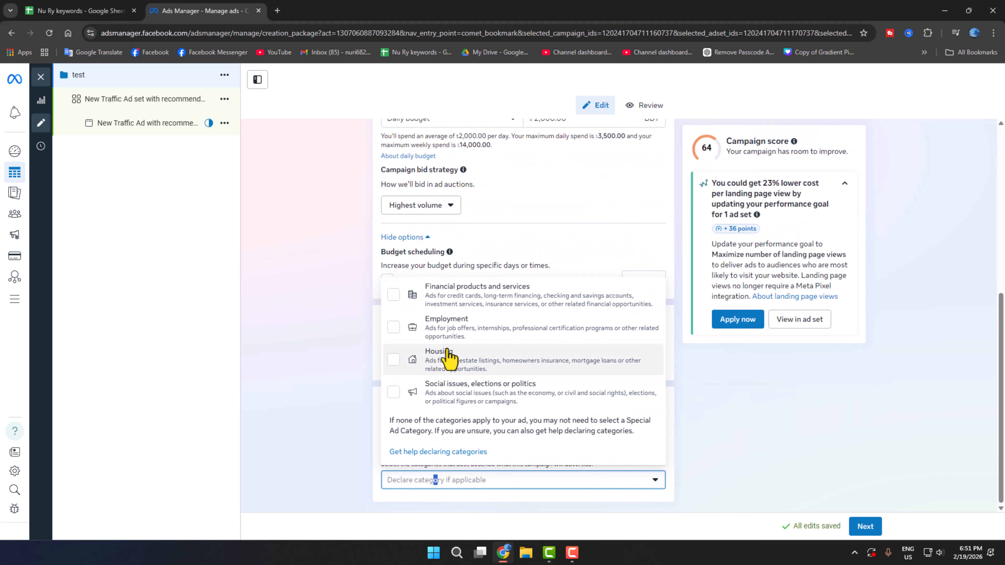
left_click(401, 305)
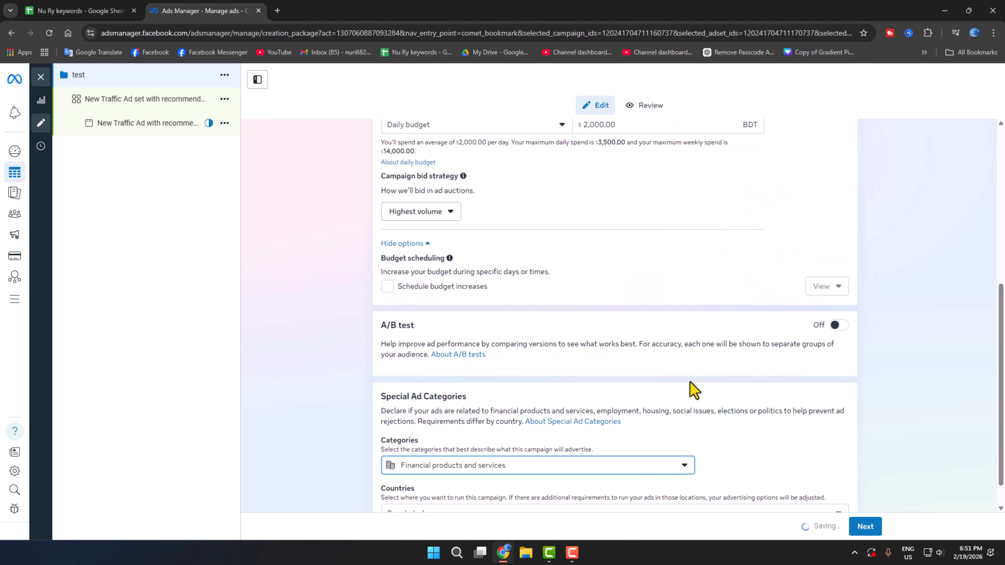
left_click(468, 481)
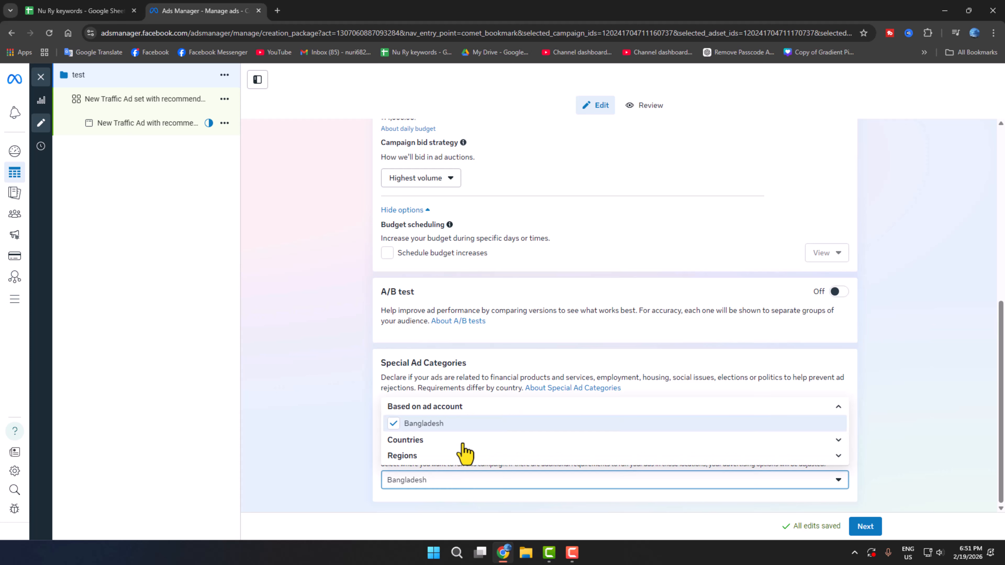
left_click(343, 470)
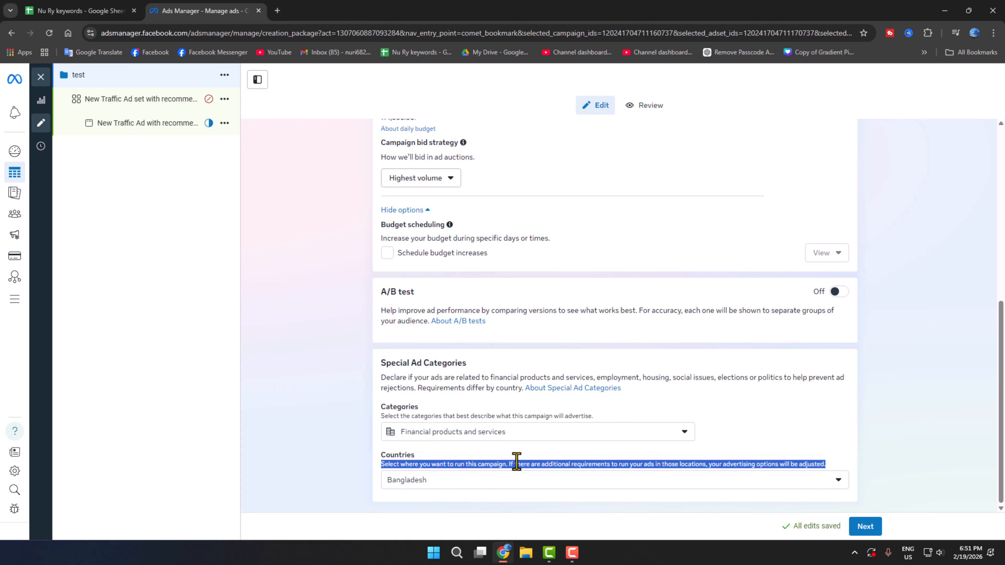
left_click(864, 526)
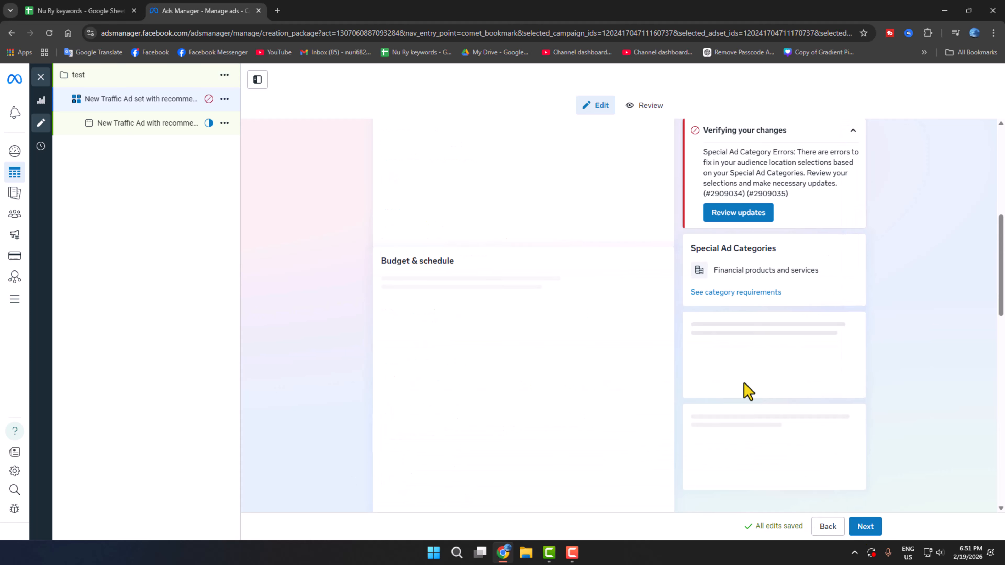
Reset the conversion location by choosing Calls, then set it back to Website.
scroll(434, 321, "down", 2)
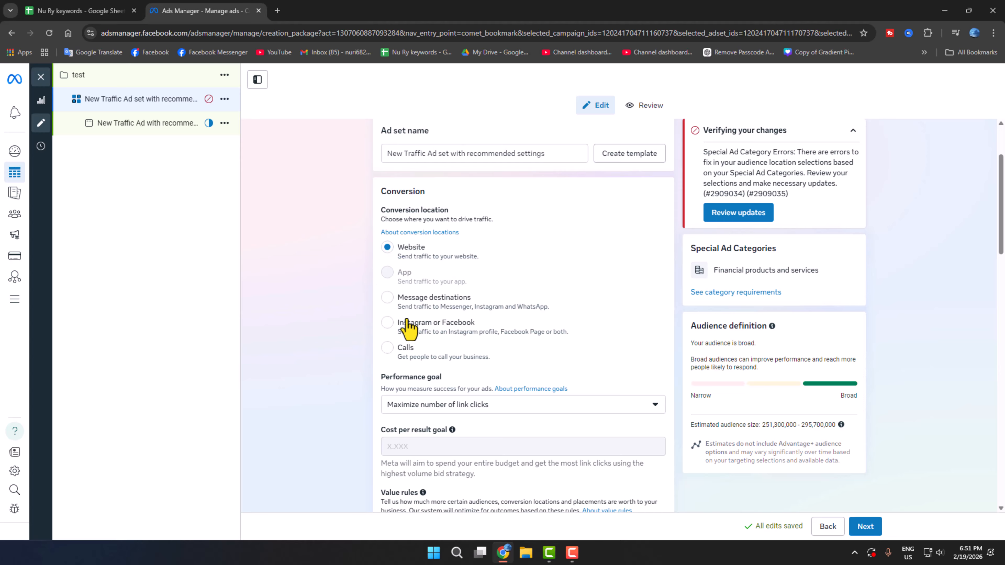
left_click(389, 349)
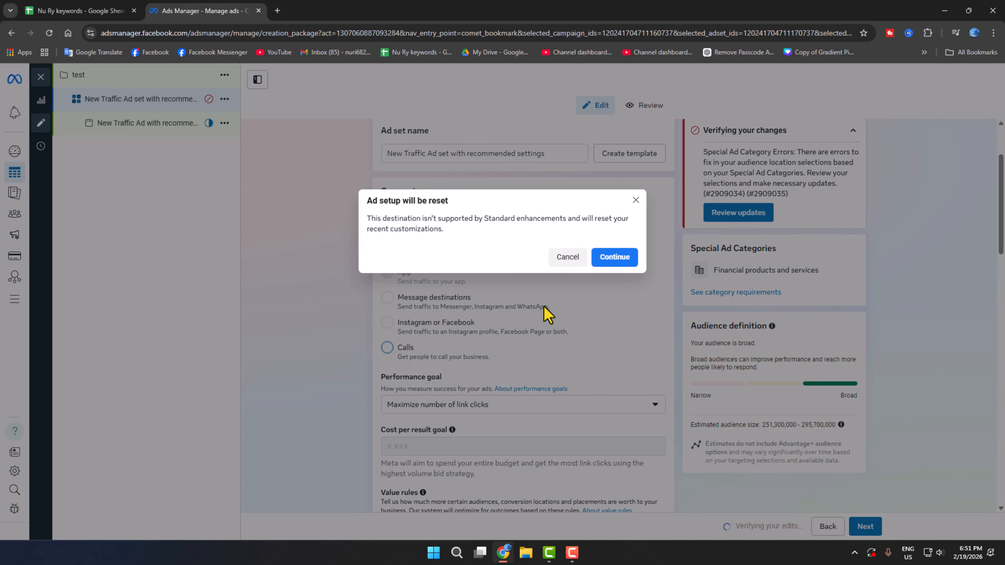
left_click(615, 261)
scroll(437, 386, "down", 2)
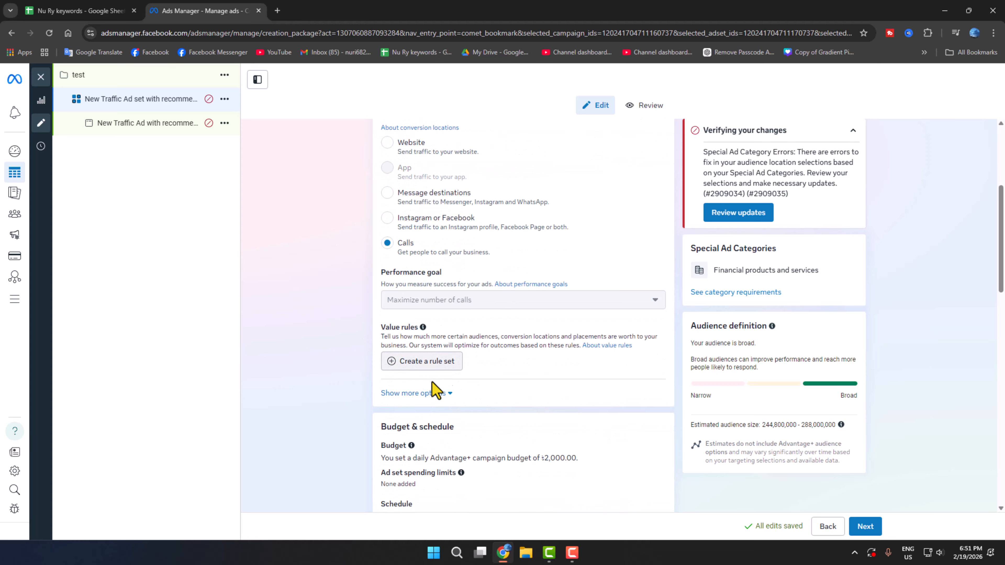
scroll(461, 322, "up", 2)
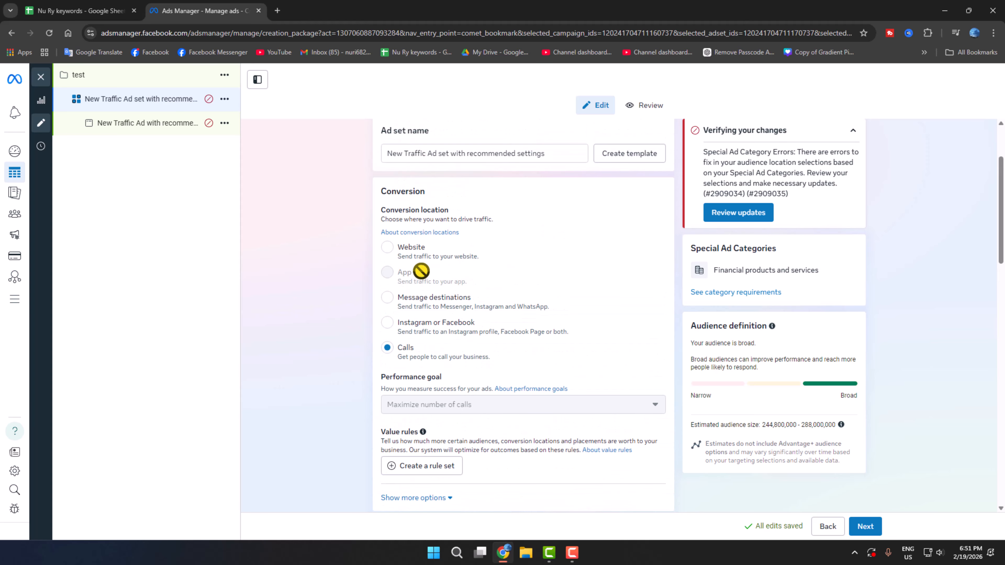
left_click(389, 249)
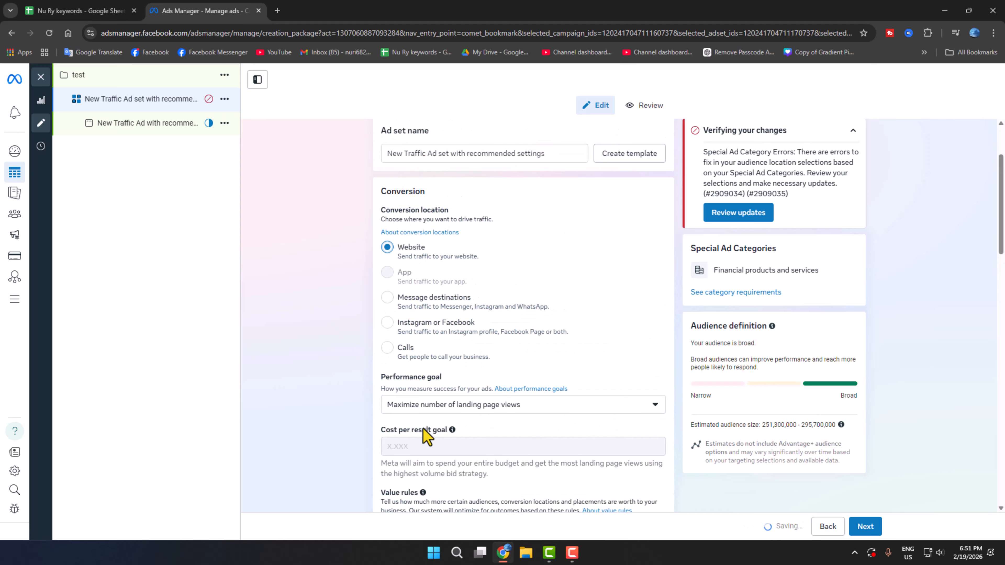
Keep Maximize number of landing page views as the performance goal.
left_click(442, 406)
scroll(495, 337, "down", 1)
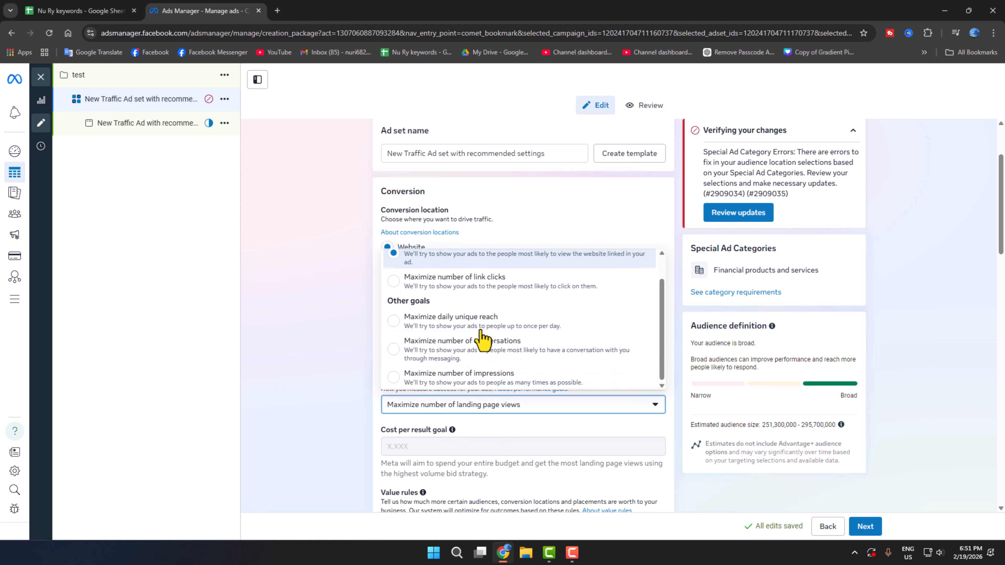
scroll(465, 341, "up", 1)
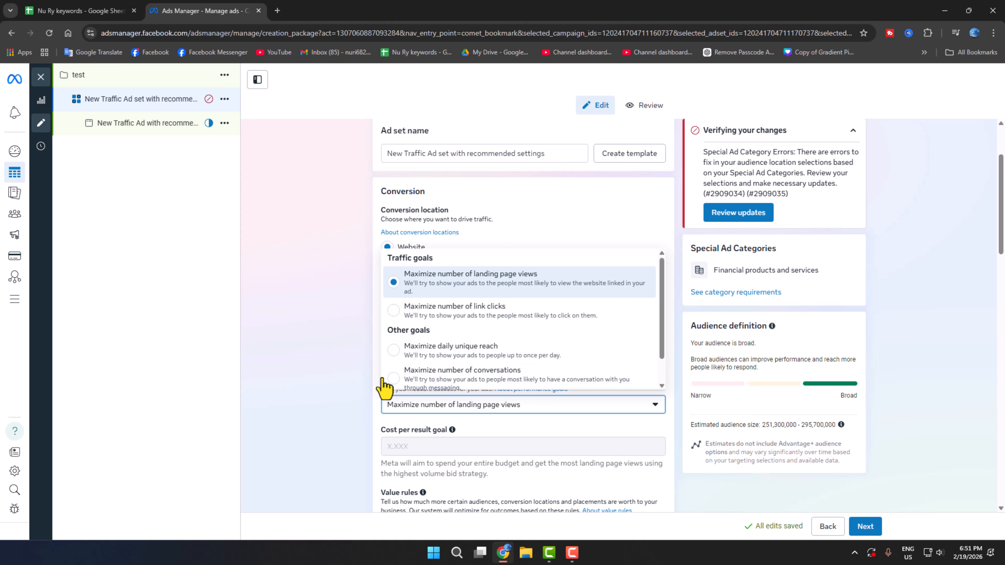
left_click(363, 370)
scroll(484, 355, "down", 5)
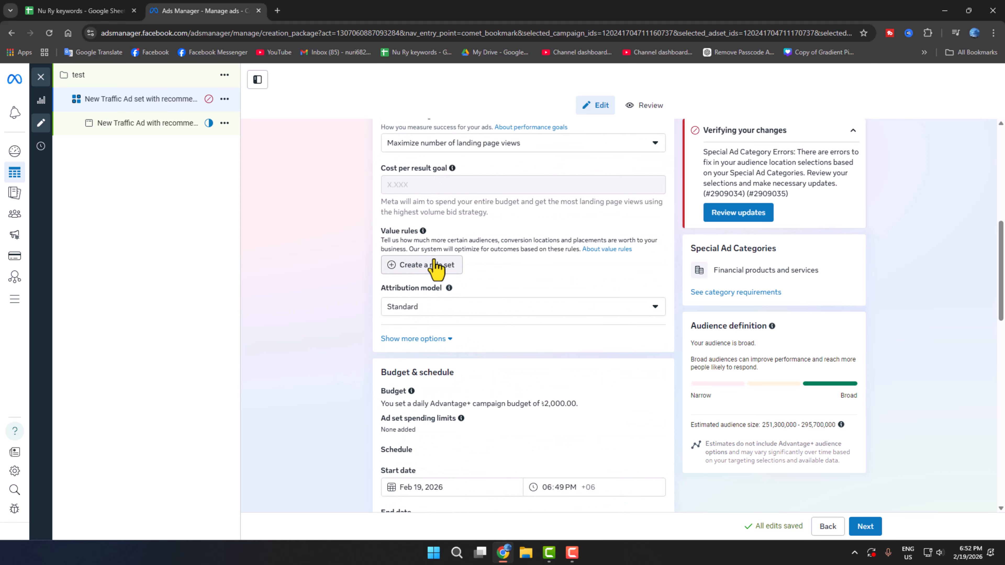
Expand the optional audience suggestion fields.
scroll(433, 330, "down", 3)
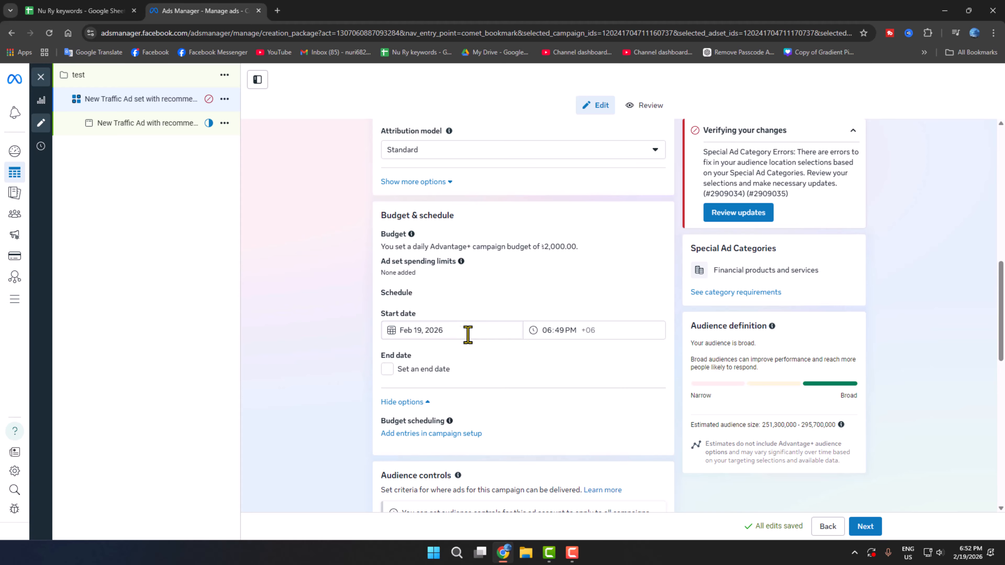
scroll(493, 419, "down", 4)
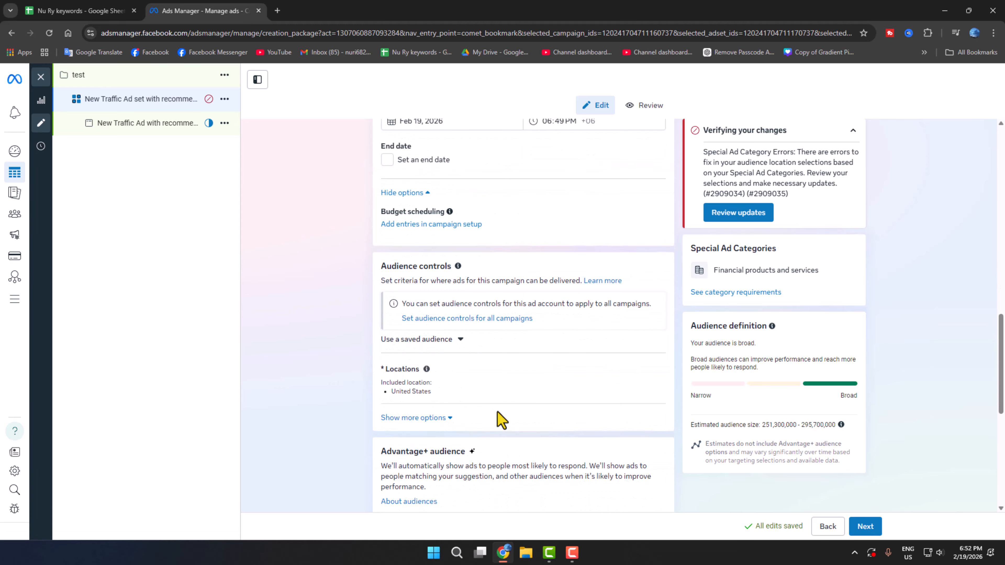
scroll(498, 420, "down", 4)
scroll(500, 422, "down", 1)
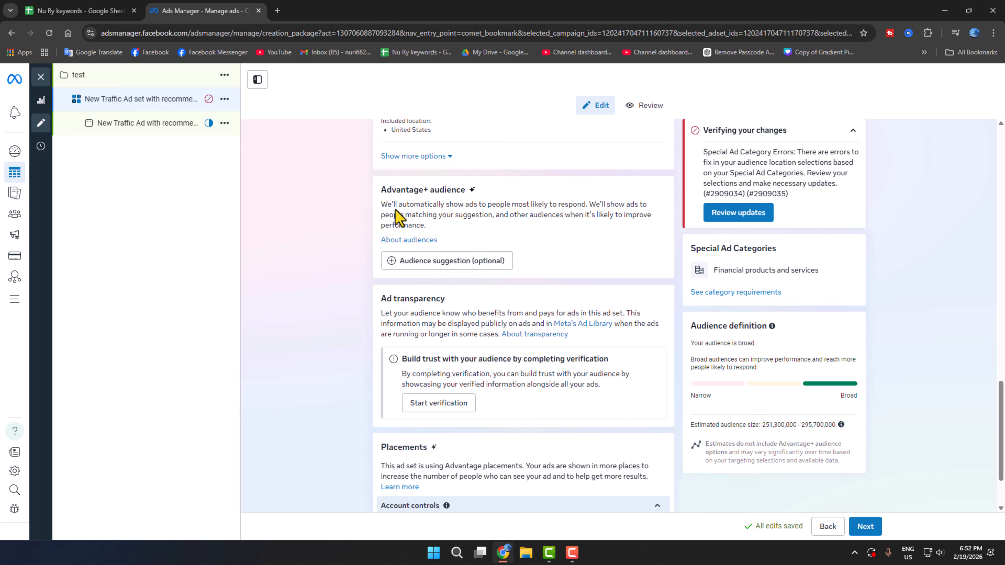
left_click(441, 261)
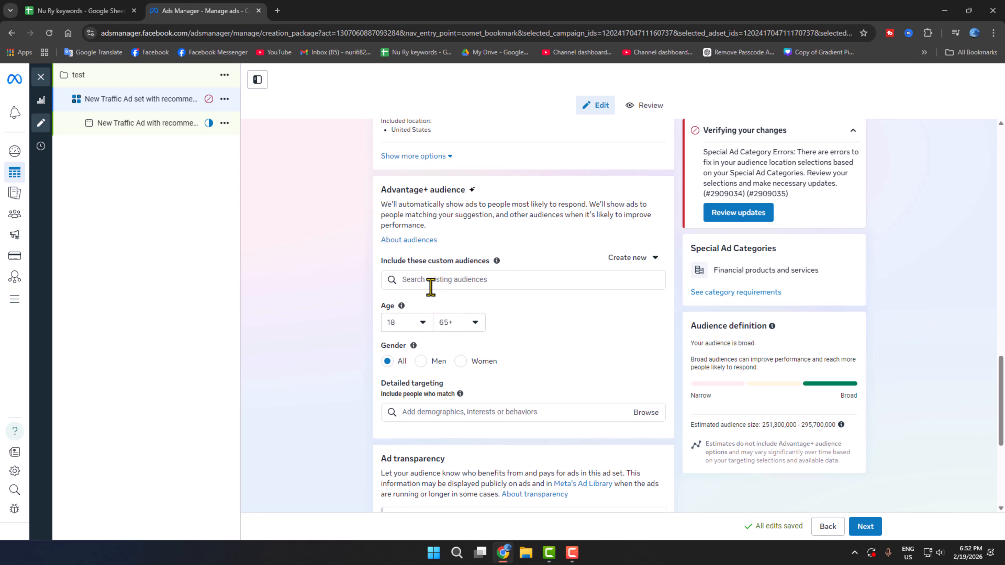
left_click(438, 280)
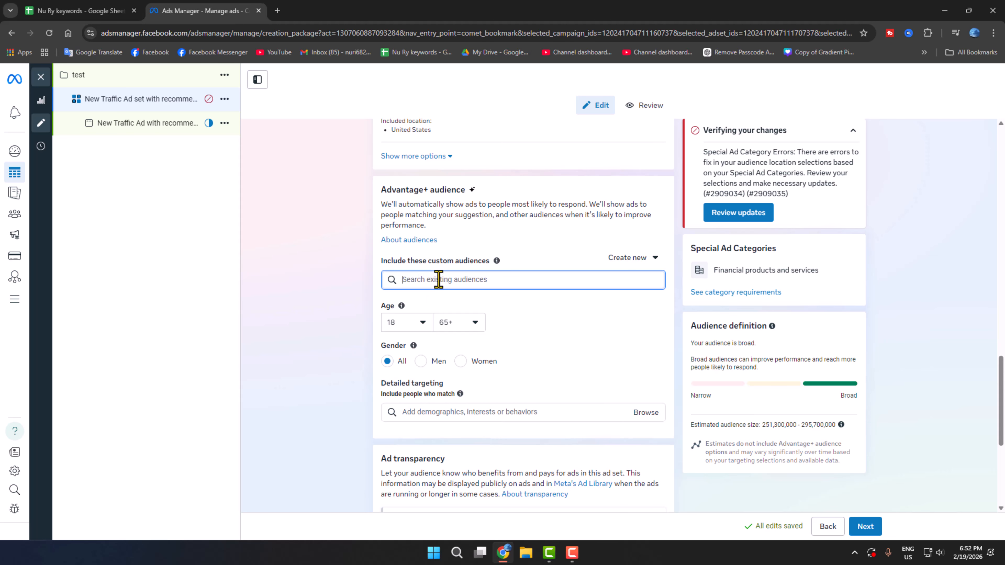
Set the audience age range to a minimum of 20 and a maximum of 60.
left_click(411, 323)
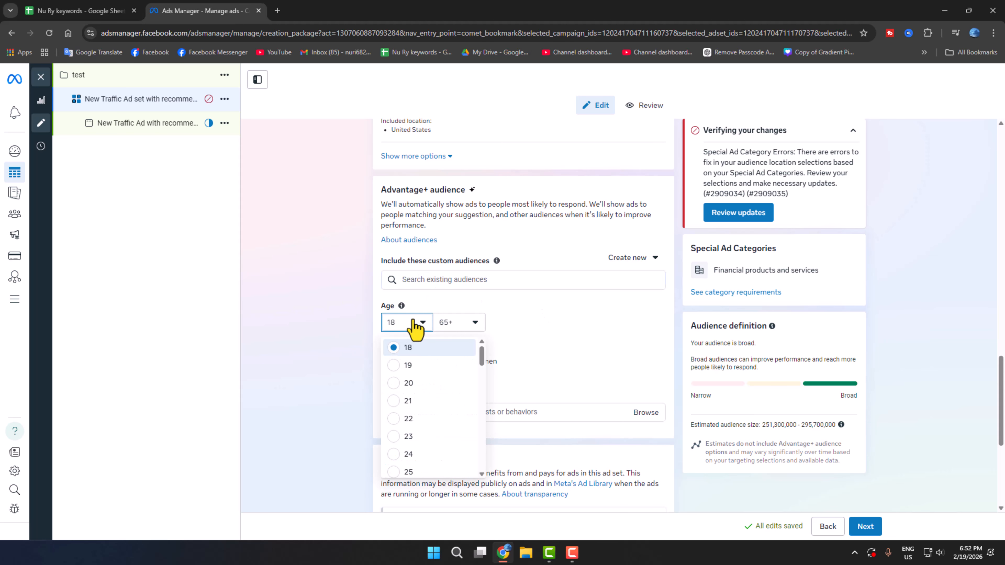
left_click(407, 437)
left_click(457, 323)
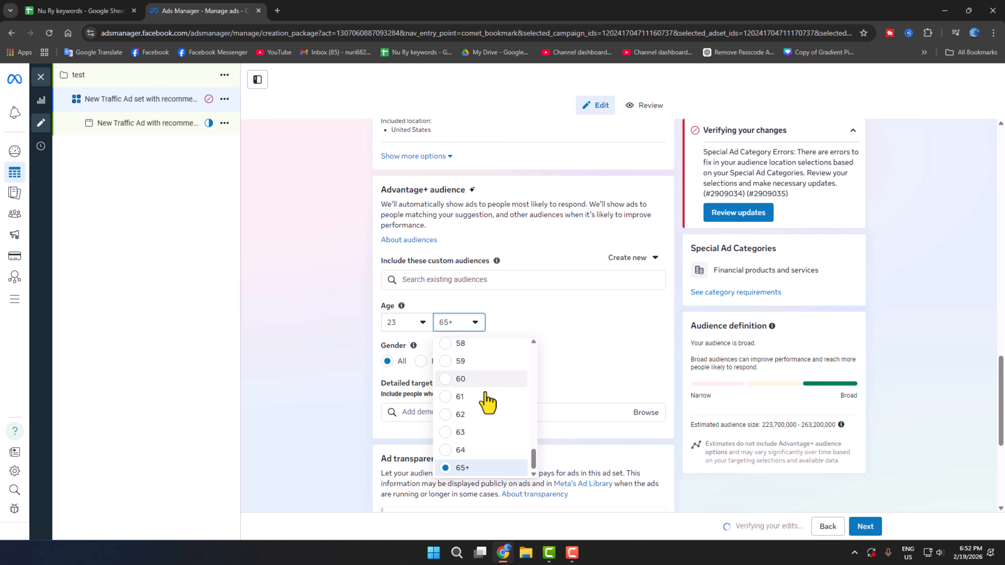
left_click(461, 303)
left_click(408, 323)
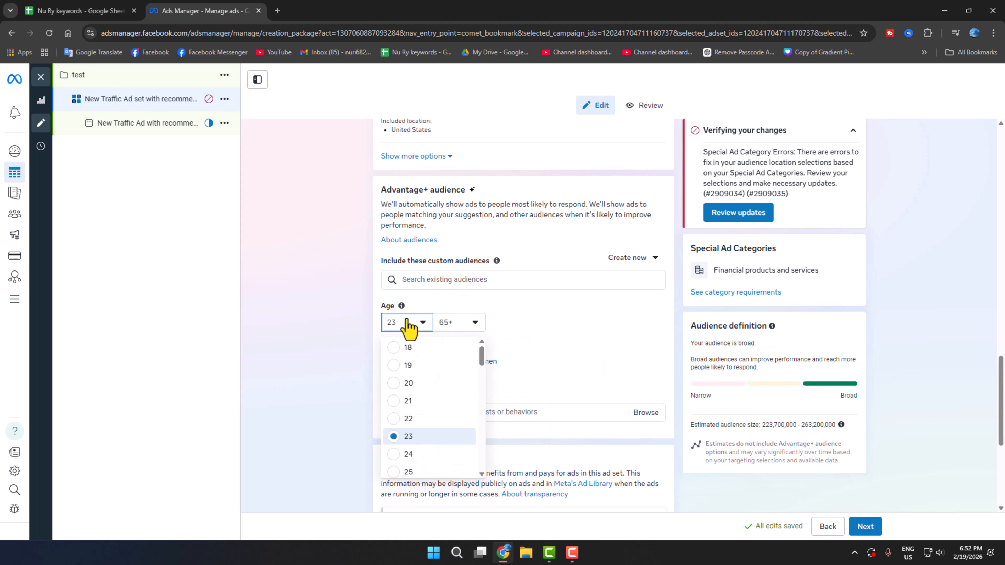
left_click(407, 379)
left_click(446, 327)
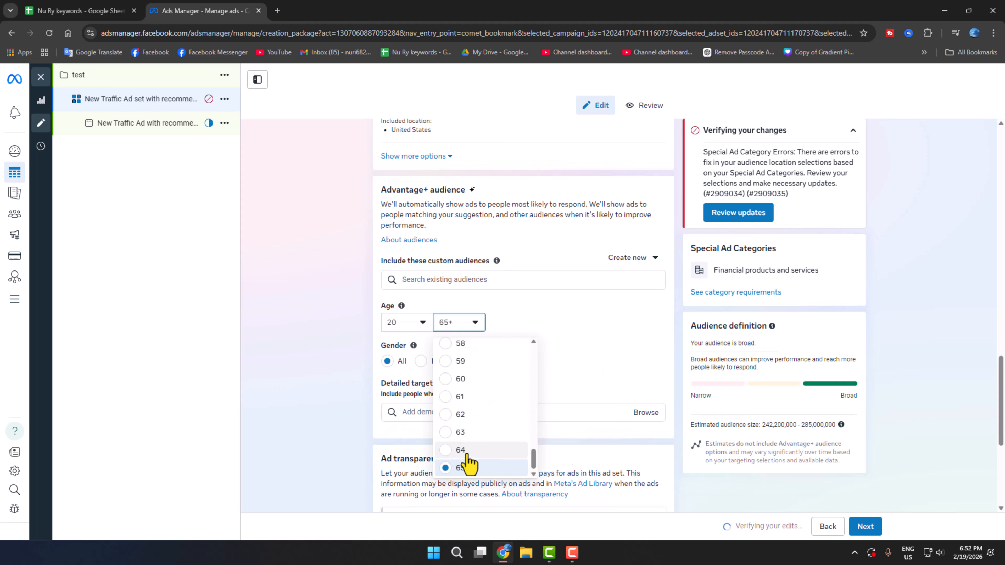
left_click(473, 379)
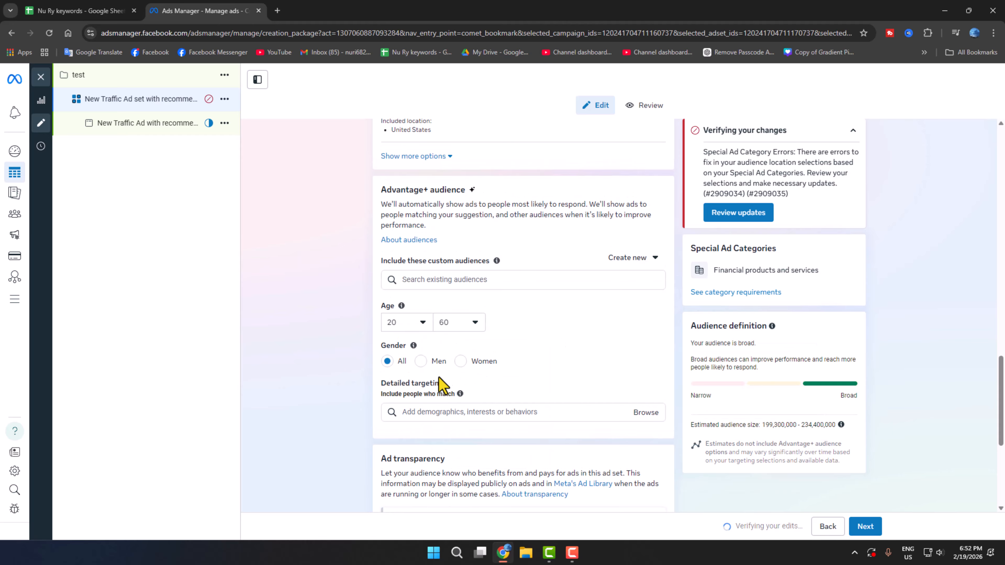
scroll(597, 376, "down", 4)
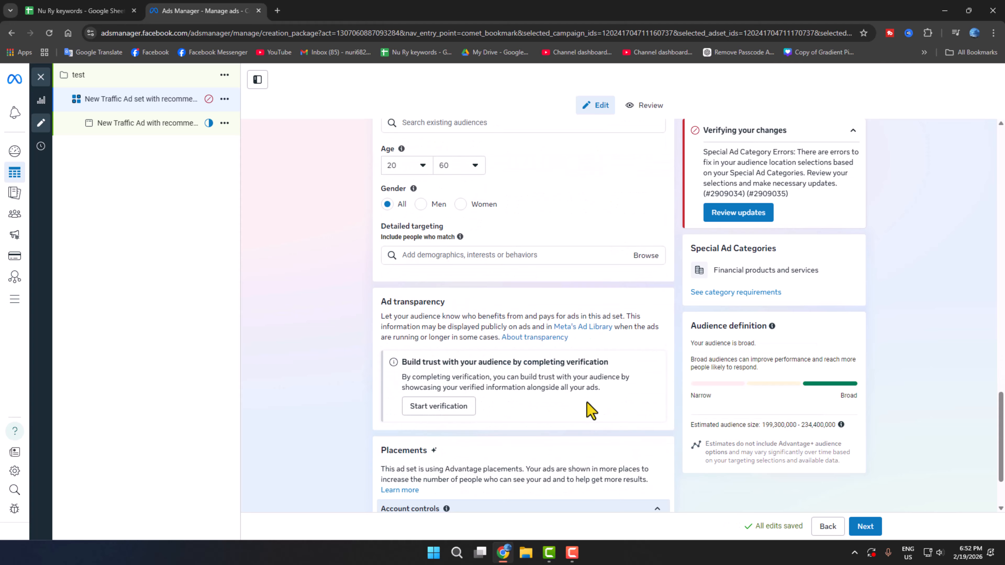
scroll(578, 423, "up", 4)
scroll(572, 287, "down", 4)
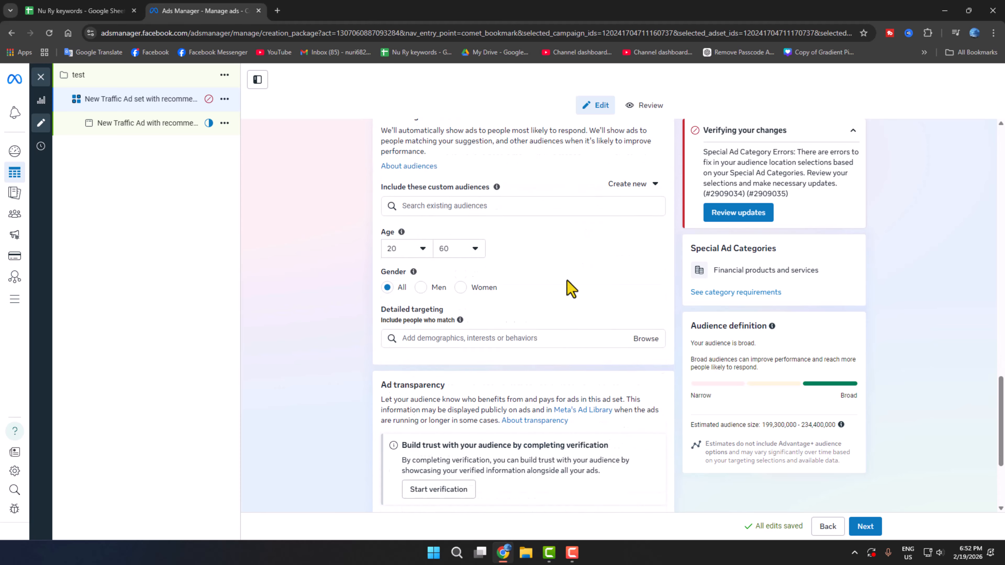
scroll(472, 334, "down", 3)
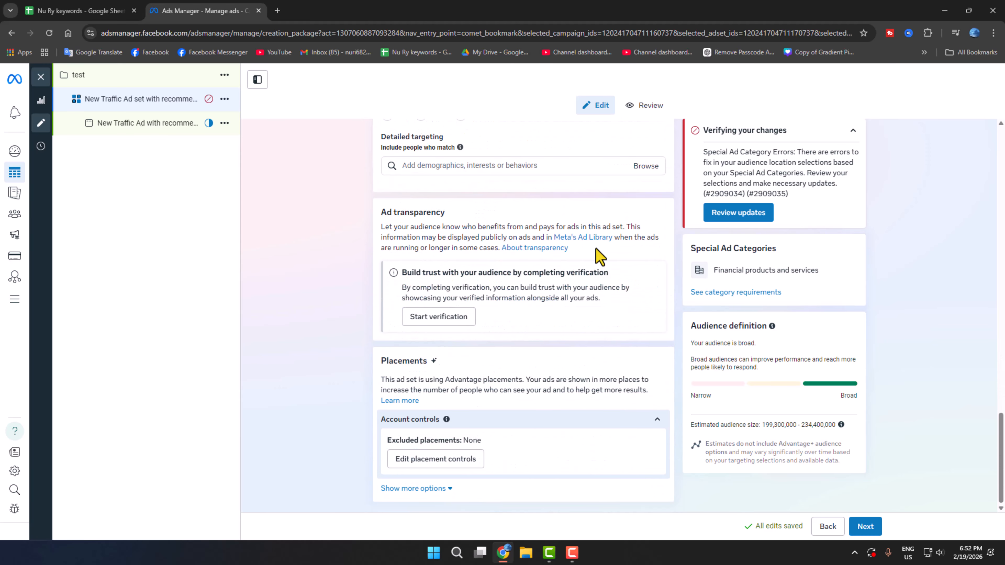
scroll(712, 317, "up", 9)
Go to the ad settings and keep the current Facebook Page and Threads profile.
left_click(877, 527)
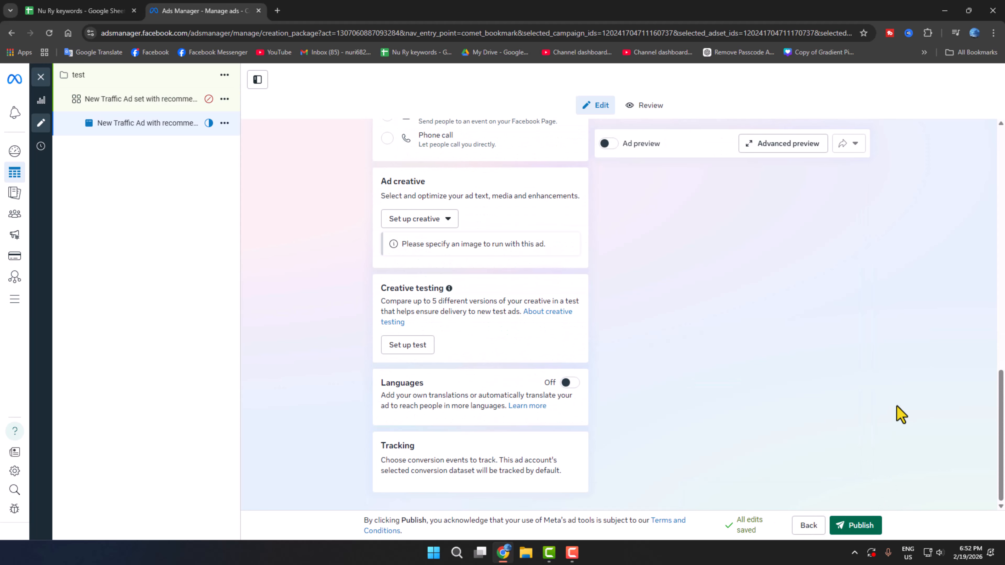
scroll(893, 410, "up", 10)
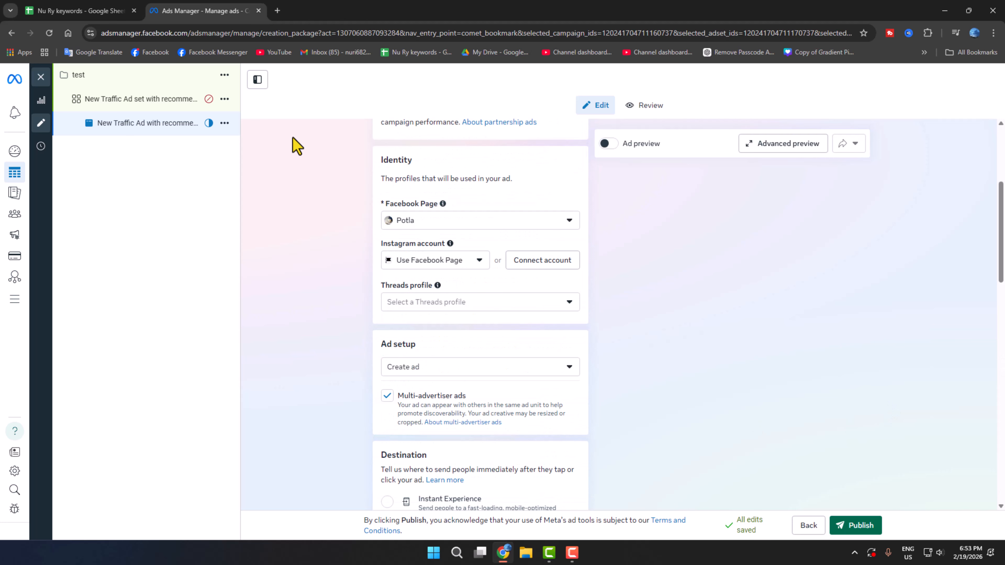
left_click(405, 223)
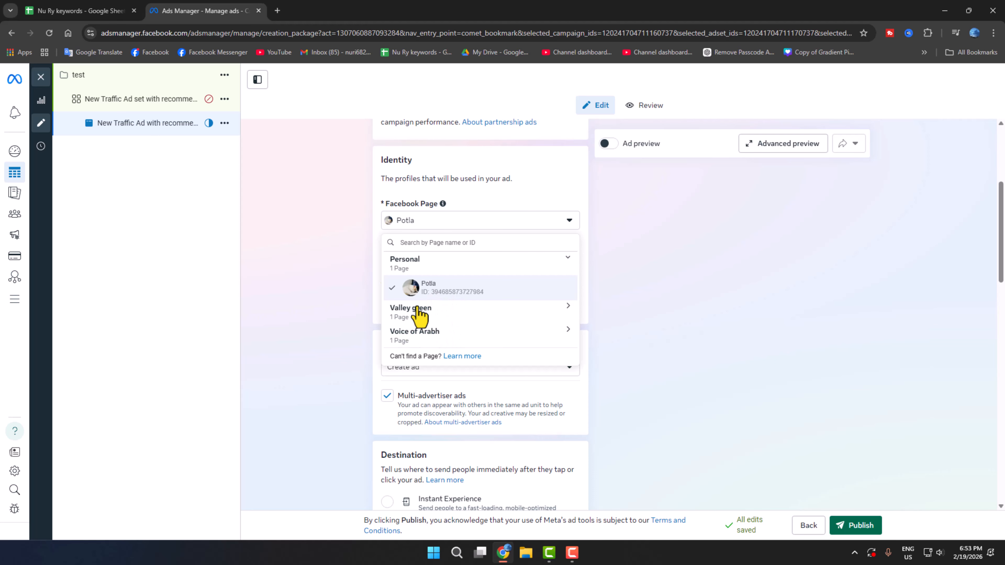
left_click(558, 296)
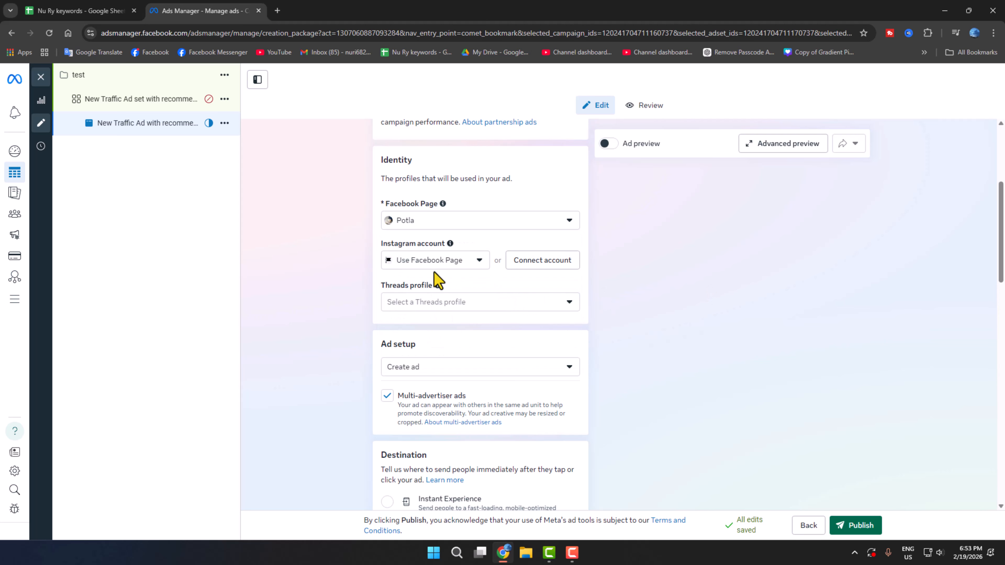
left_click(425, 301)
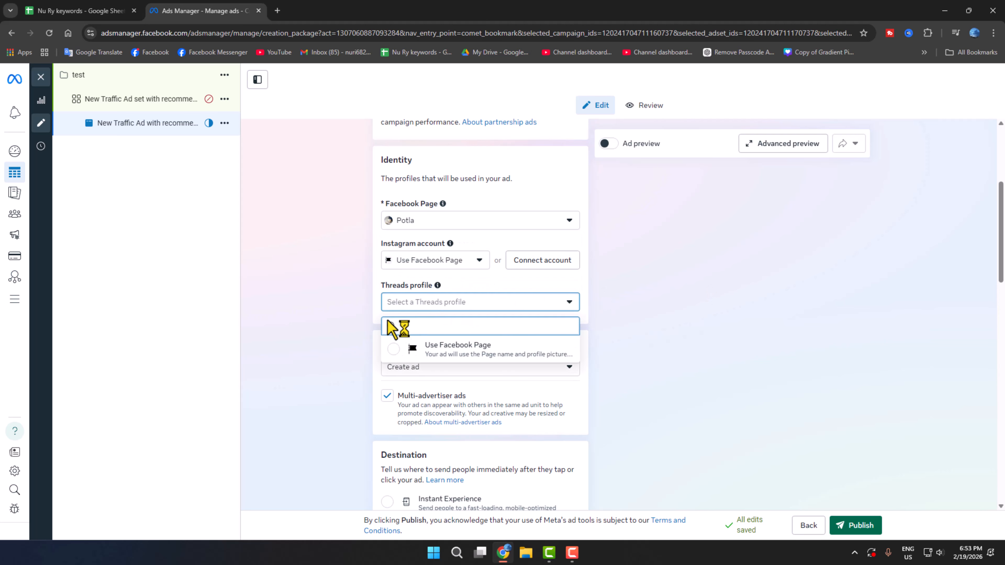
left_click(796, 317)
Keep Create ad and enter outsource2bd.com as the website URL.
scroll(781, 343, "down", 5)
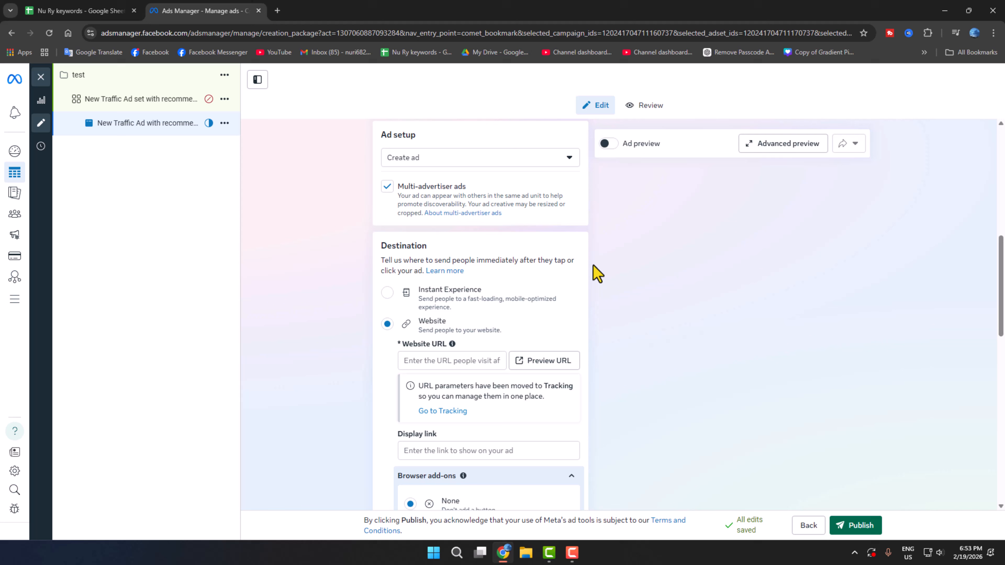
left_click(434, 170)
left_click(566, 263)
left_click(401, 171)
left_click(438, 187)
scroll(436, 305, "down", 2)
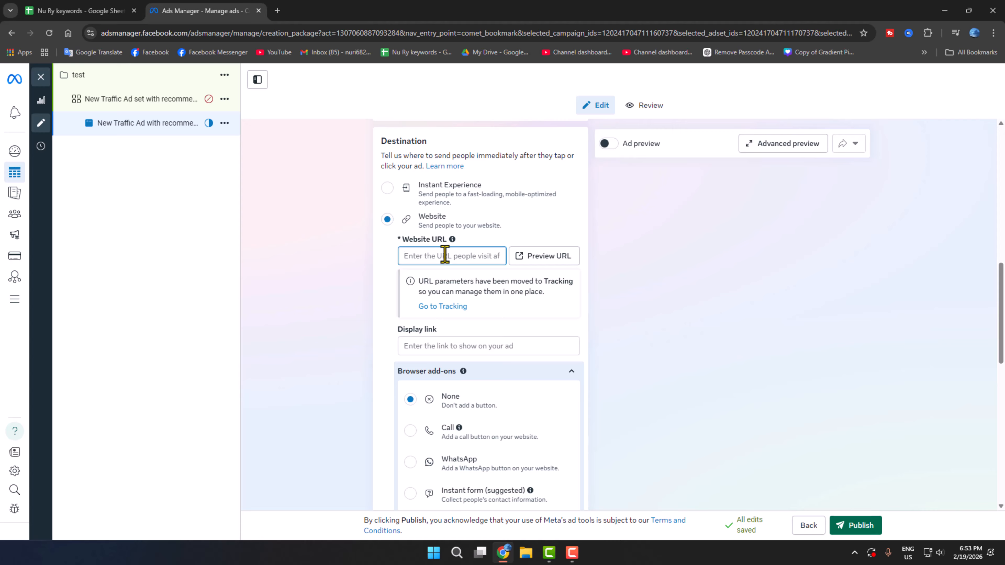
type("outsource2bd.com")
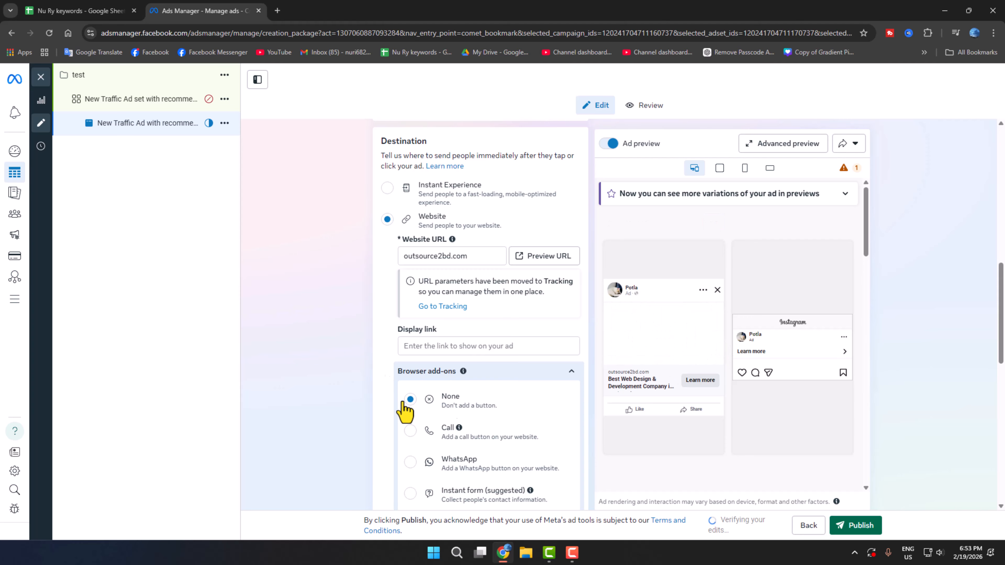
Add a Call button as the website browser add-on.
scroll(408, 408, "down", 1)
left_click(420, 294)
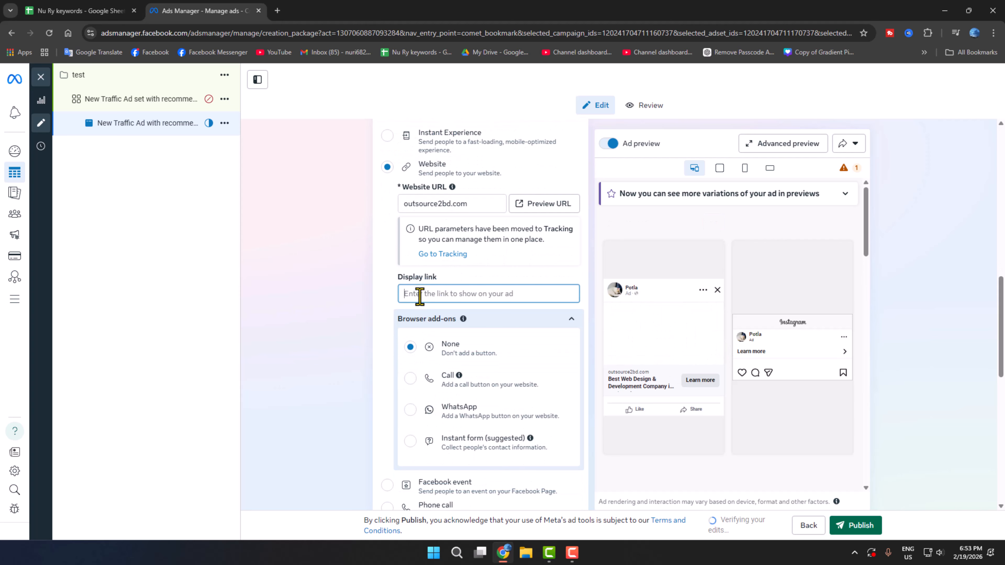
left_click(411, 378)
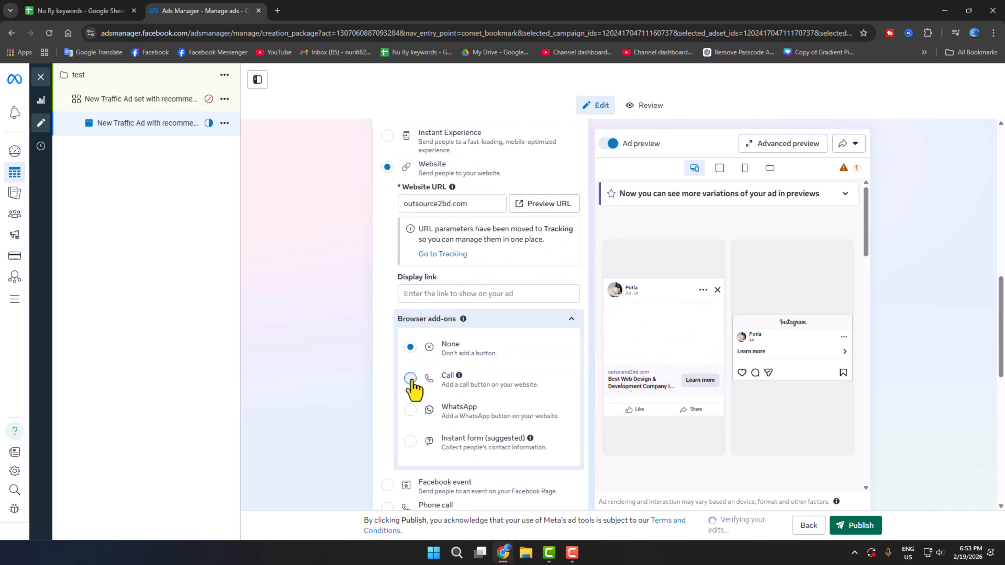
scroll(478, 460, "down", 1)
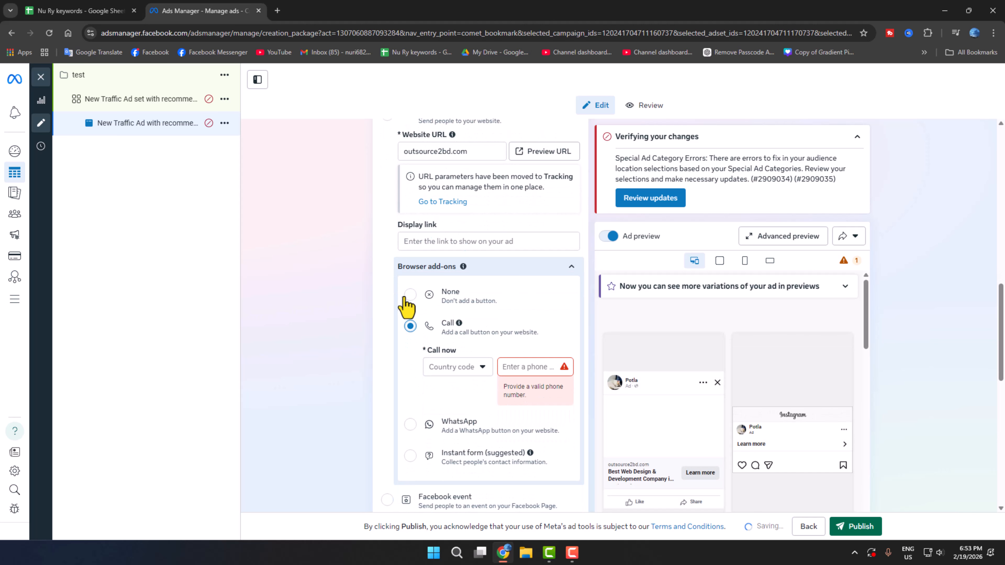
Choose the +880 Bangladesh country code and enter the contact phone number.
left_click(447, 370)
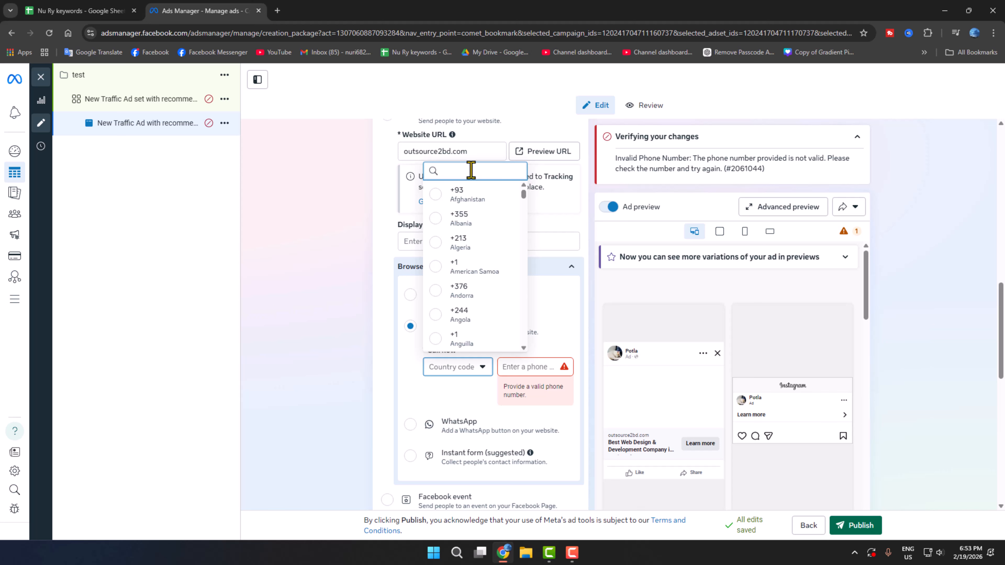
type("ba")
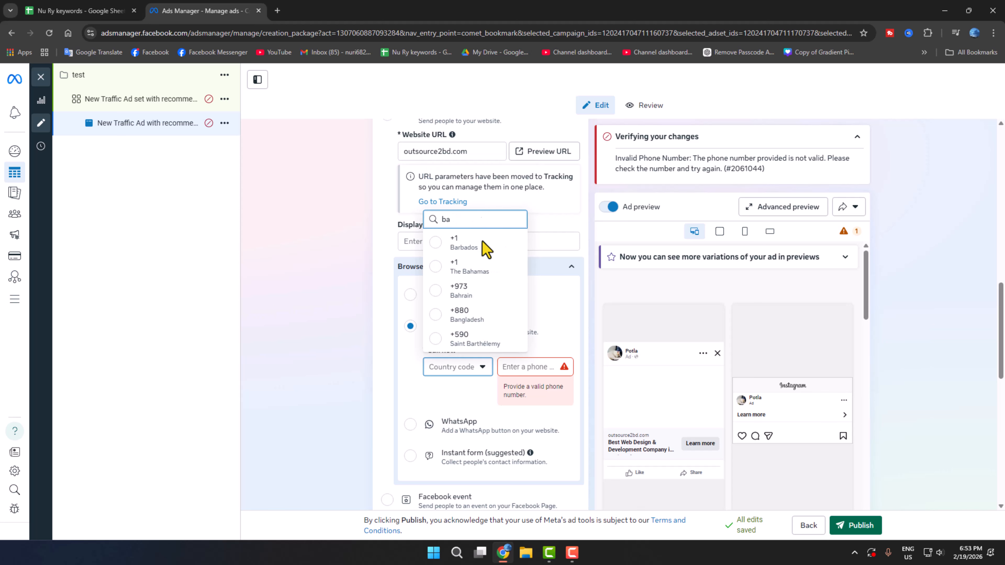
type("n")
left_click(464, 335)
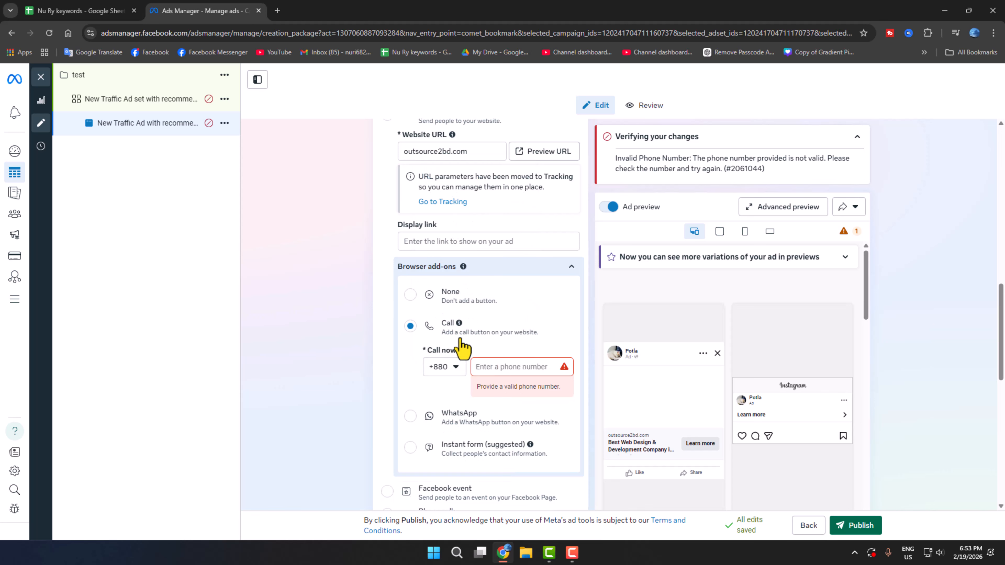
left_click(494, 366)
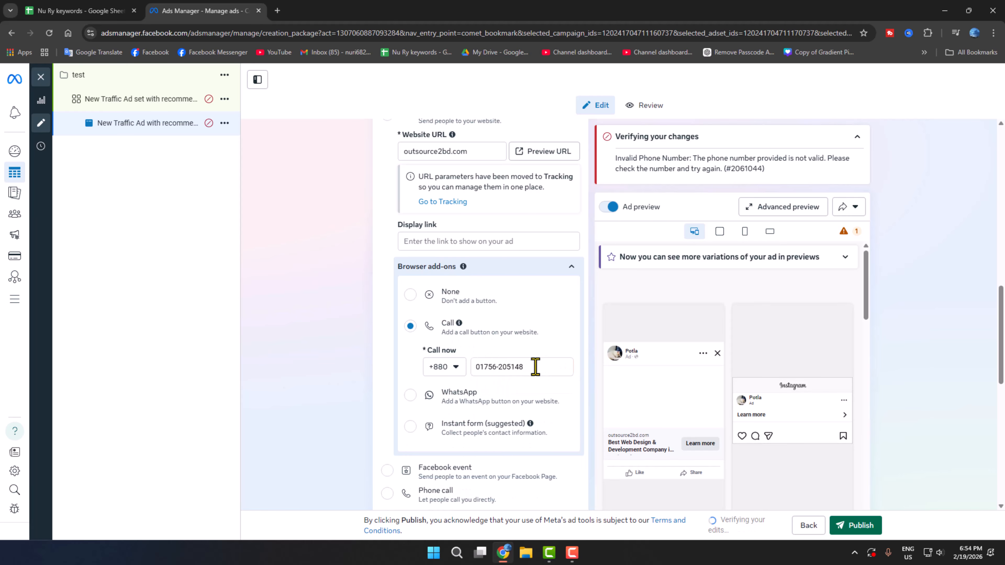
left_click_drag(536, 367, 458, 373)
left_click(378, 382)
scroll(641, 423, "down", 4)
scroll(514, 421, "down", 3)
scroll(370, 410, "down", 3)
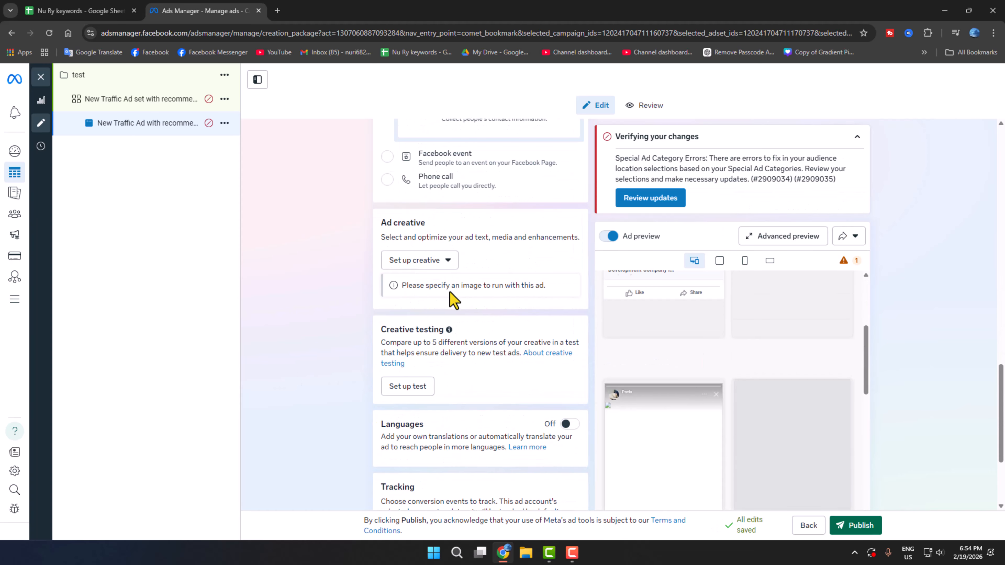
Choose Image ad as the creative type.
left_click(438, 261)
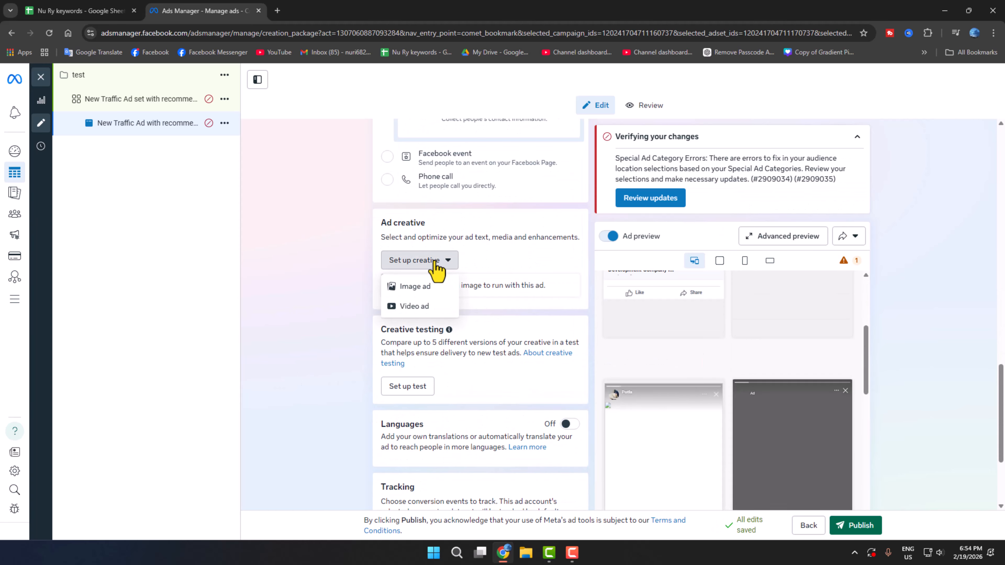
left_click(416, 288)
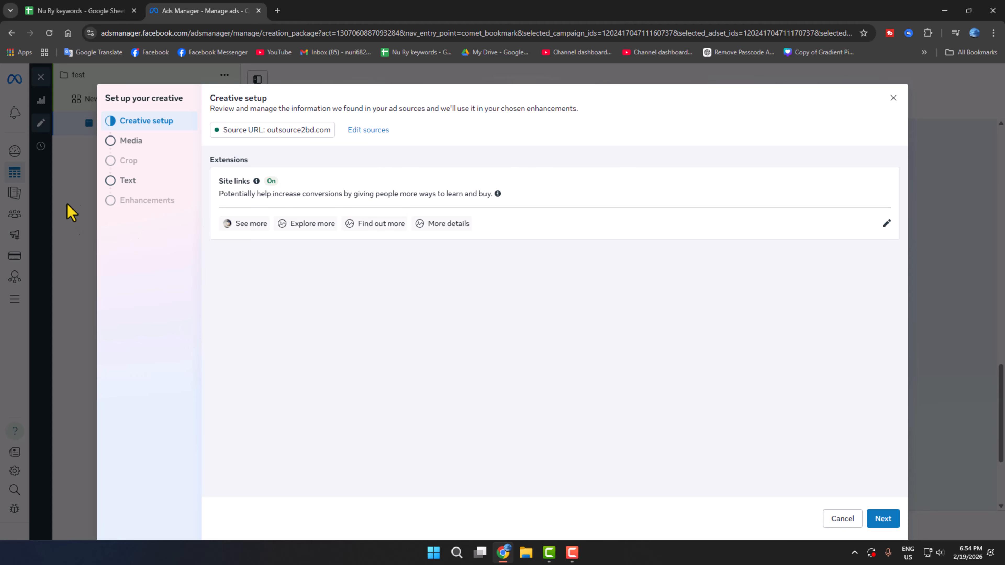
left_click(126, 141)
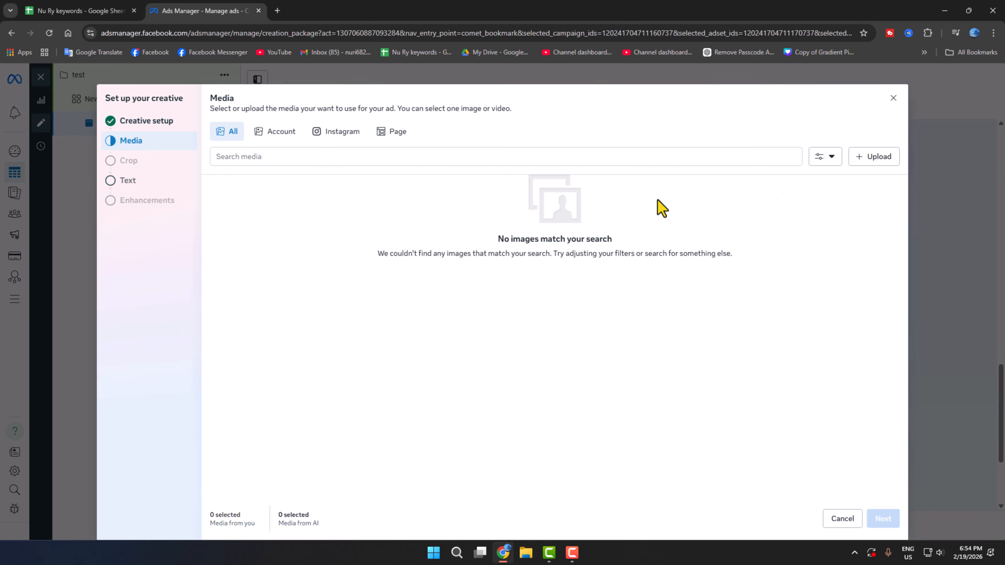
Upload the pexels photo of a man among flowers and keep its original crops.
left_click(863, 157)
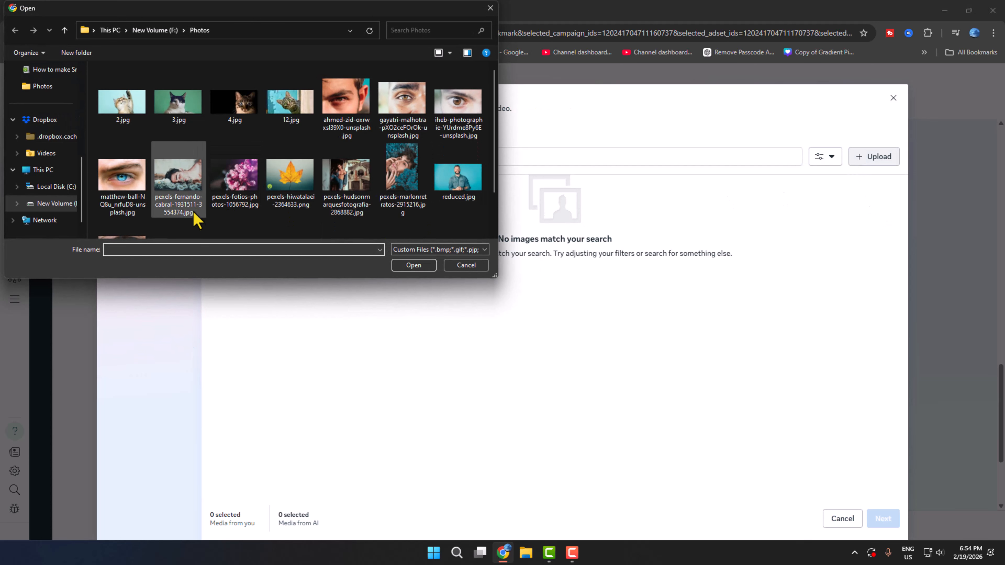
left_click(193, 216)
left_click(414, 266)
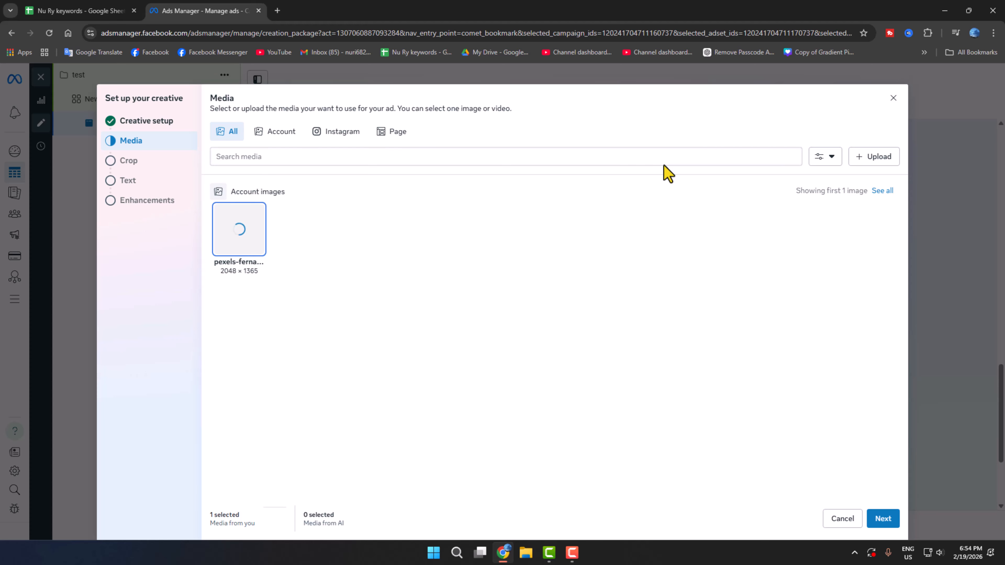
left_click(885, 520)
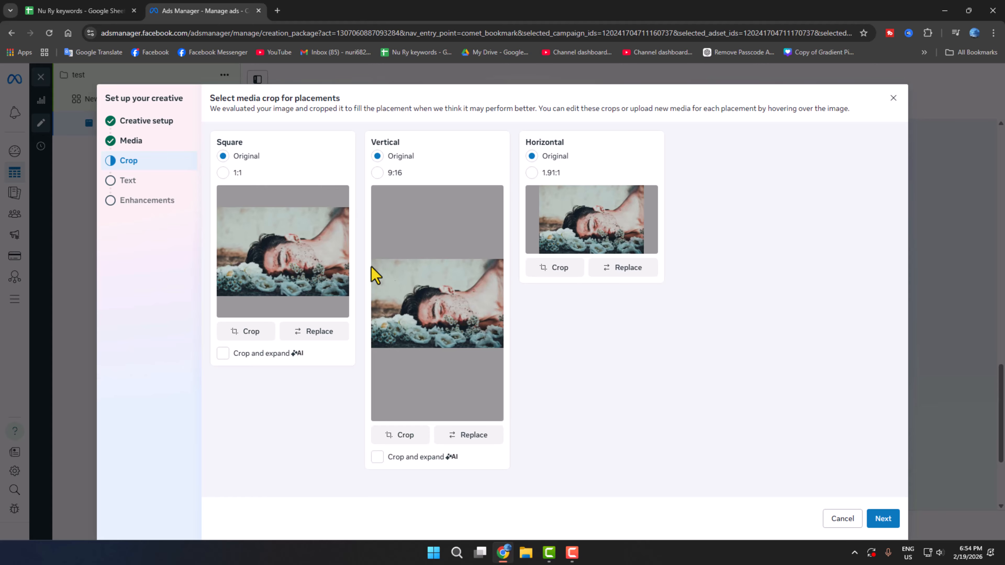
left_click(883, 522)
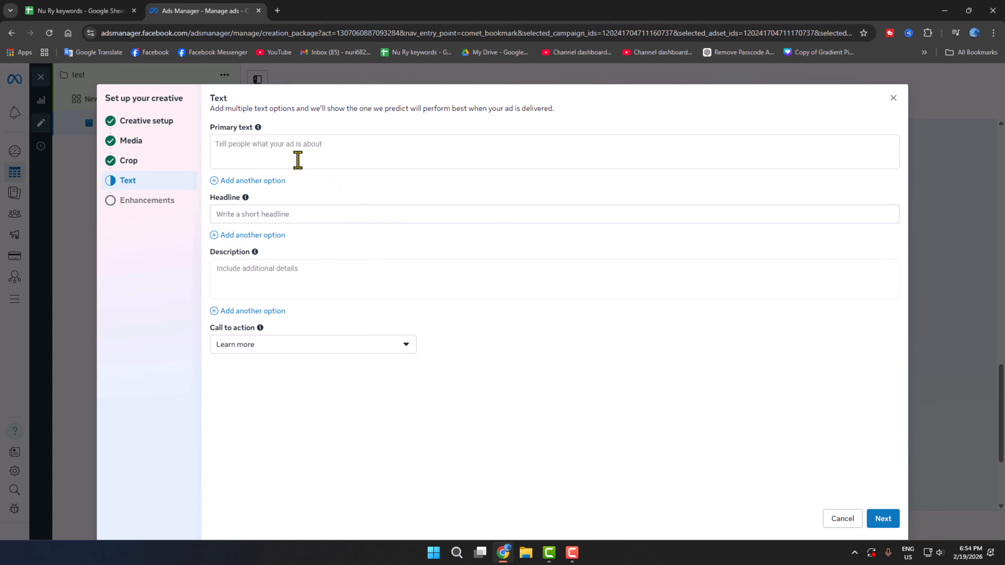
Enter primary text 'test', choose the Contact us call to action, and continue to creative enhancements.
left_click(281, 148)
type("test")
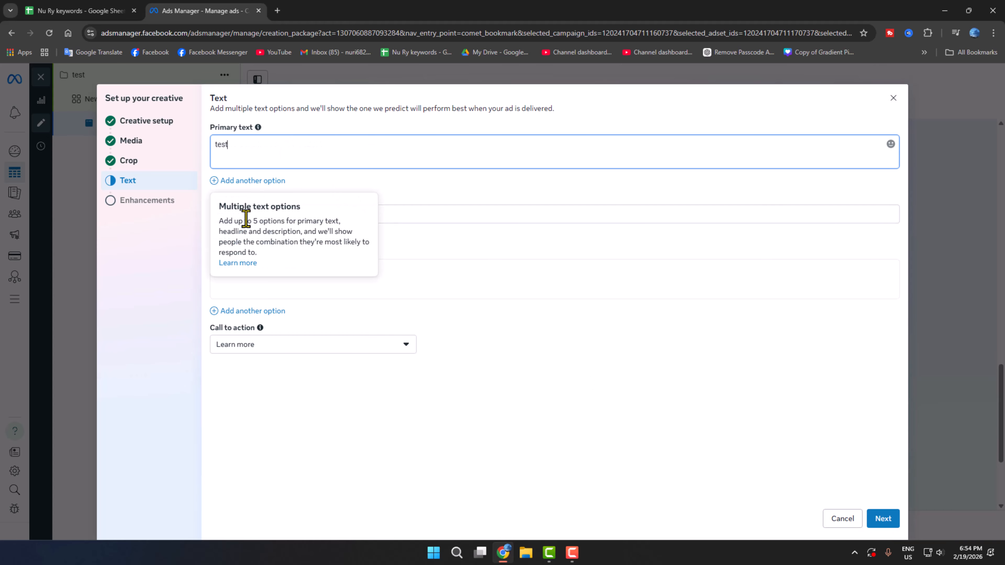
left_click(328, 241)
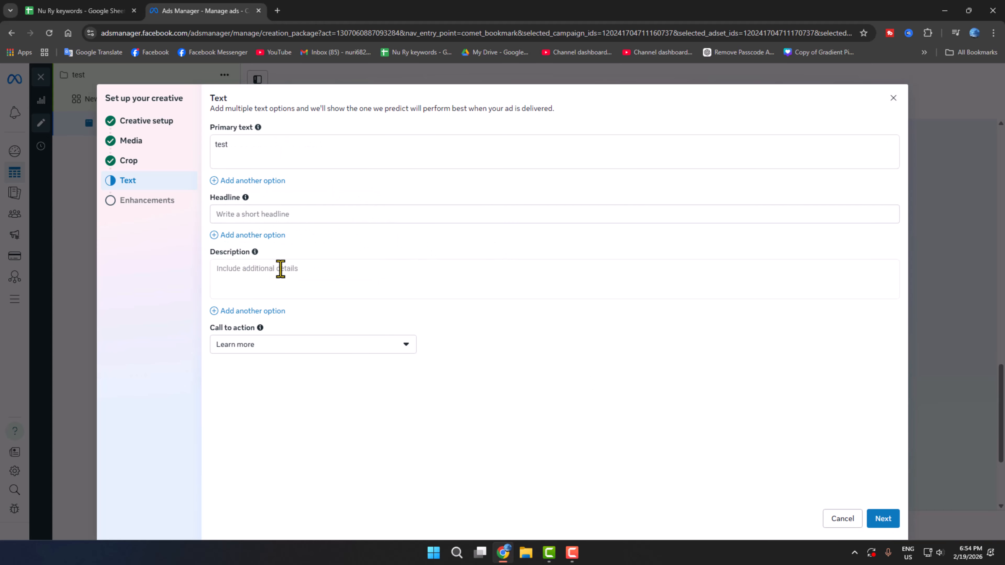
left_click(257, 348)
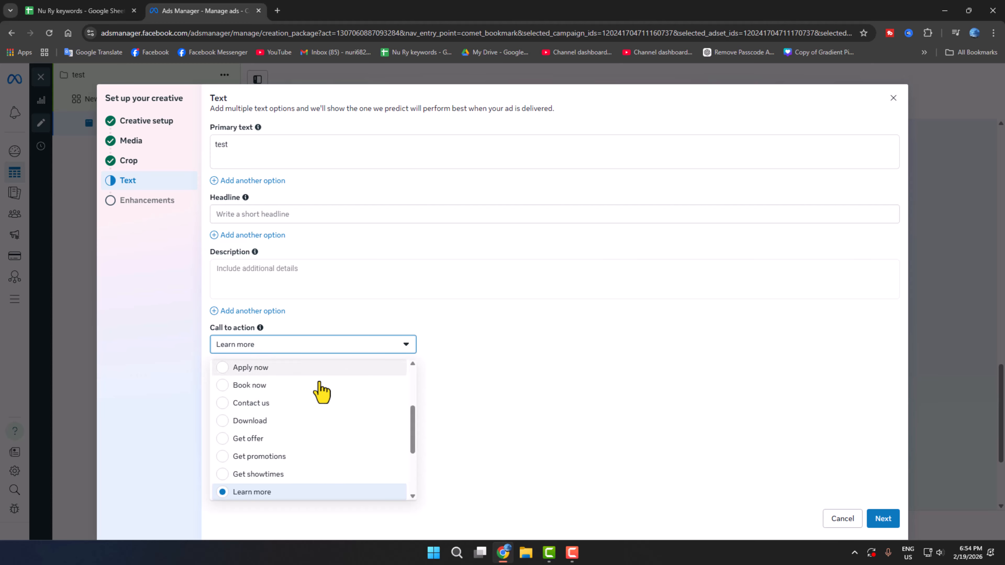
left_click(242, 404)
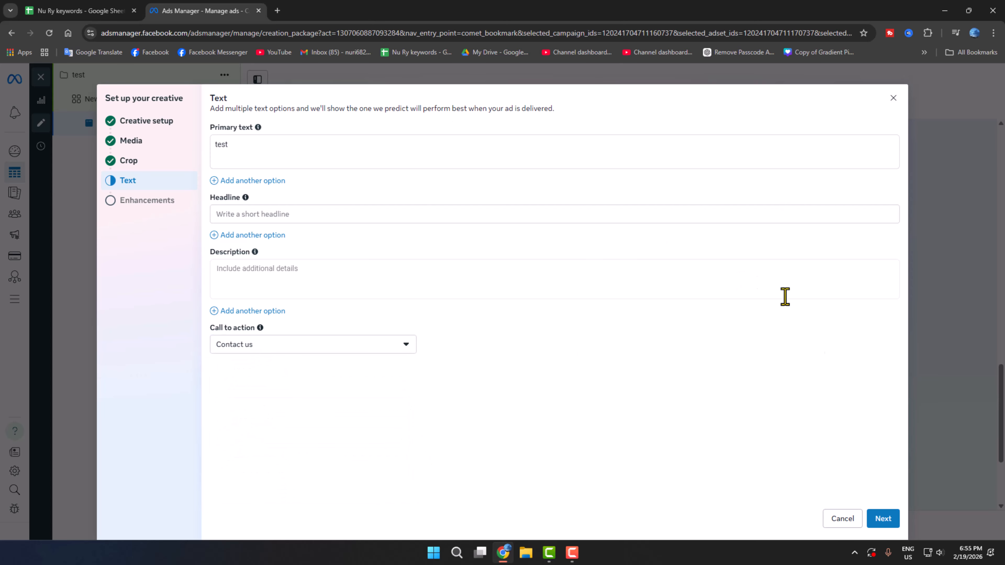
left_click(885, 519)
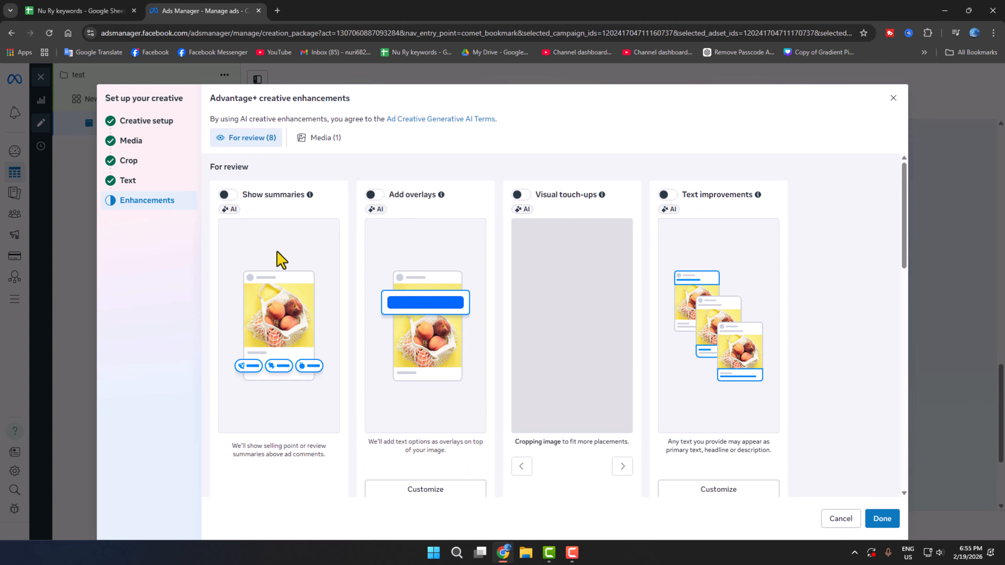
scroll(530, 378, "down", 5)
scroll(456, 325, "up", 5)
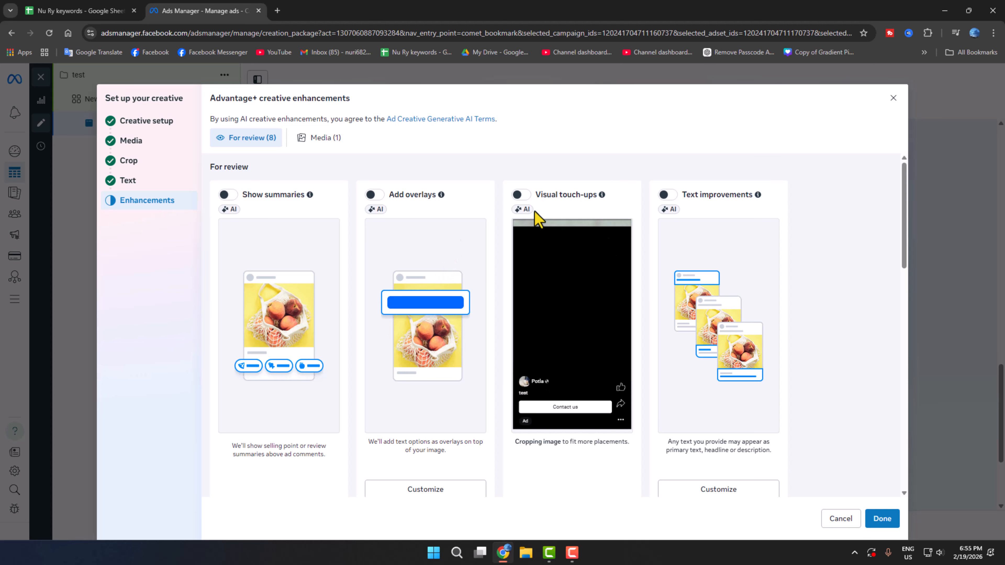
scroll(646, 467, "down", 3)
scroll(617, 412, "up", 3)
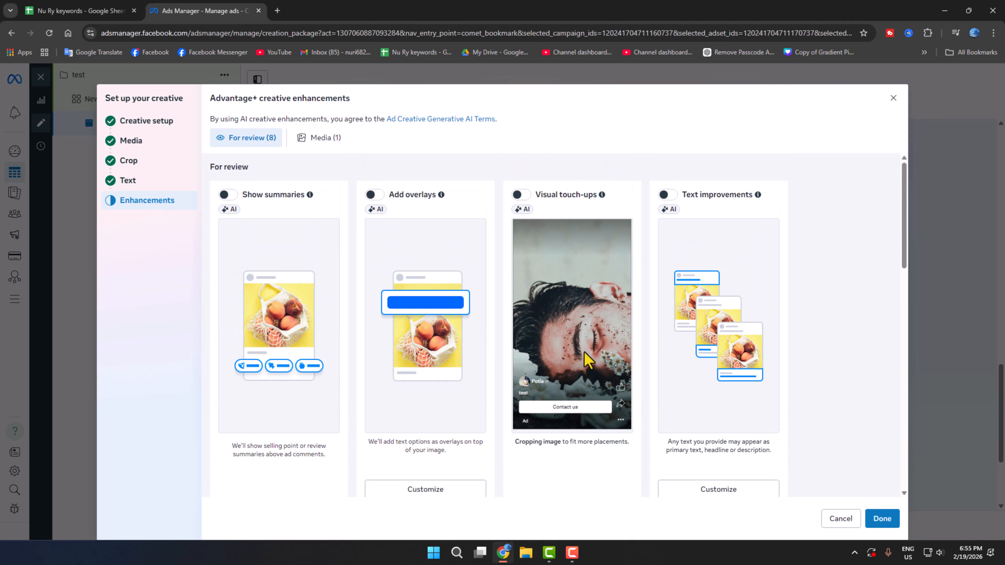
scroll(584, 380, "down", 3)
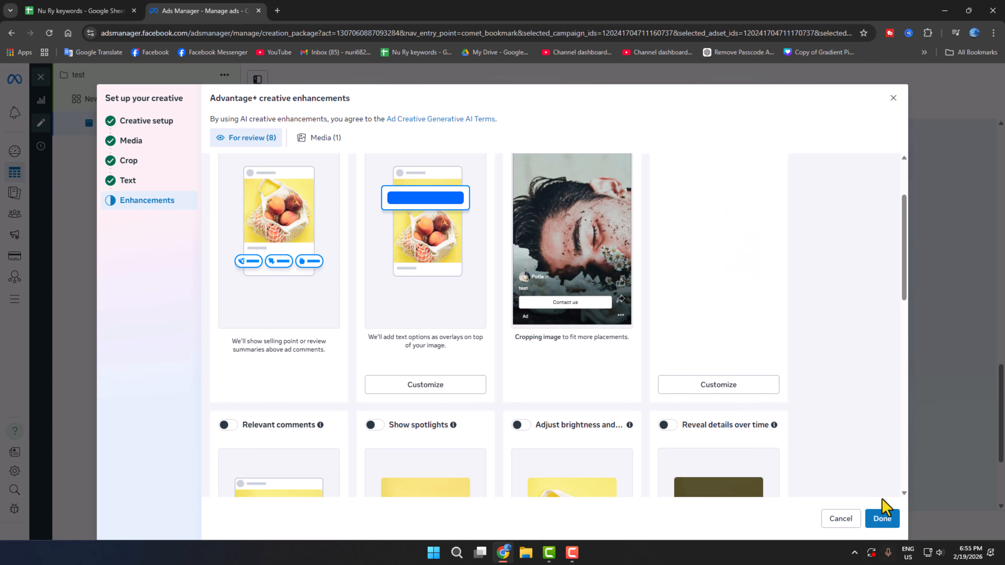
Apply the creative enhancement settings and review the completed ad in the editor and preview.
left_click(879, 519)
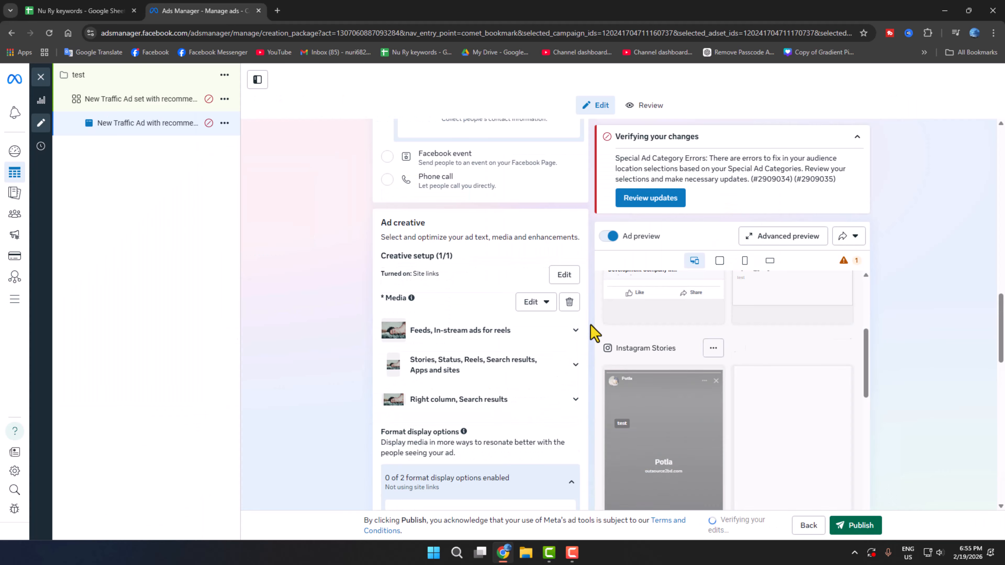
scroll(751, 392, "up", 4)
scroll(716, 390, "down", 5)
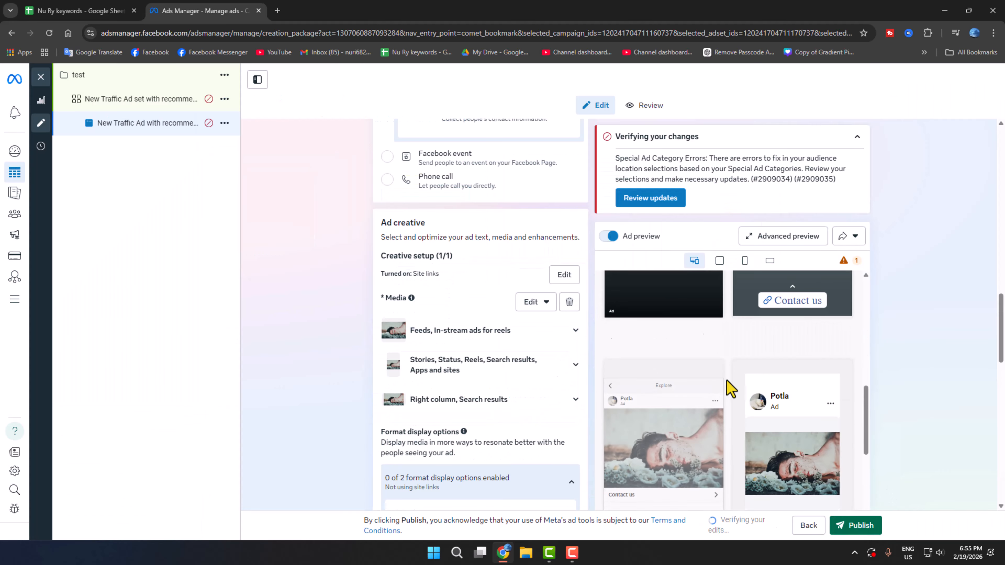
scroll(491, 389, "down", 10)
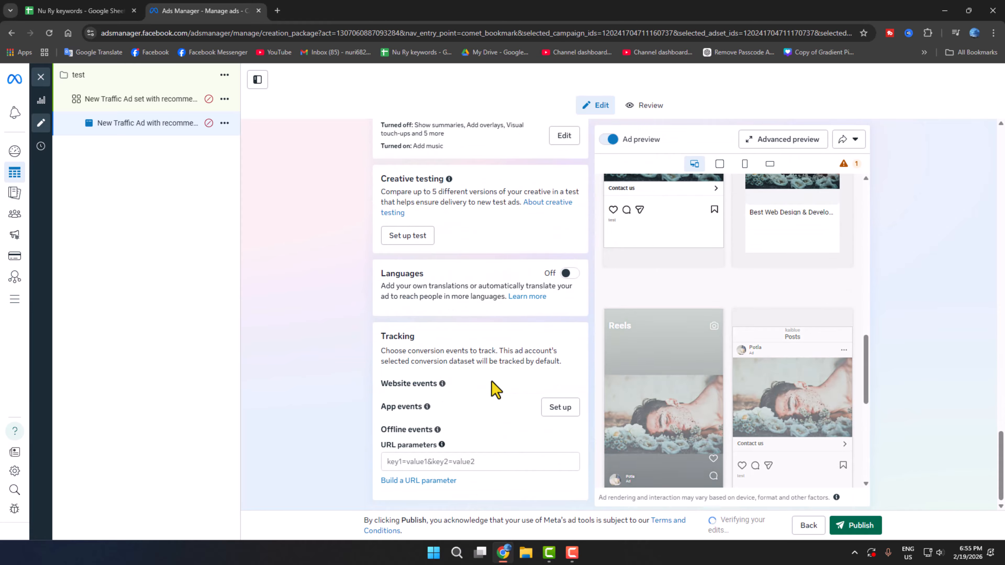
scroll(506, 392, "up", 15)
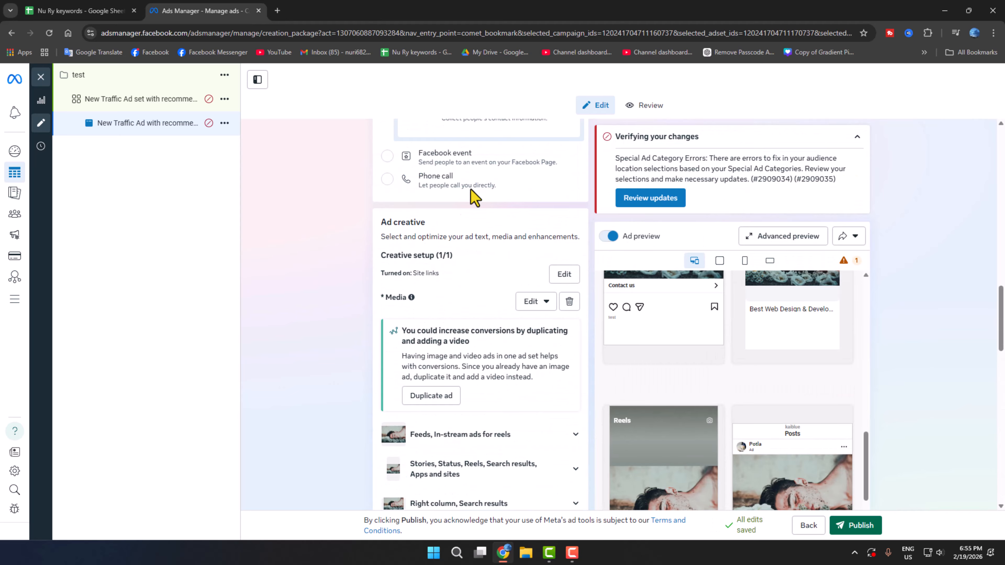
scroll(471, 197, "down", 3)
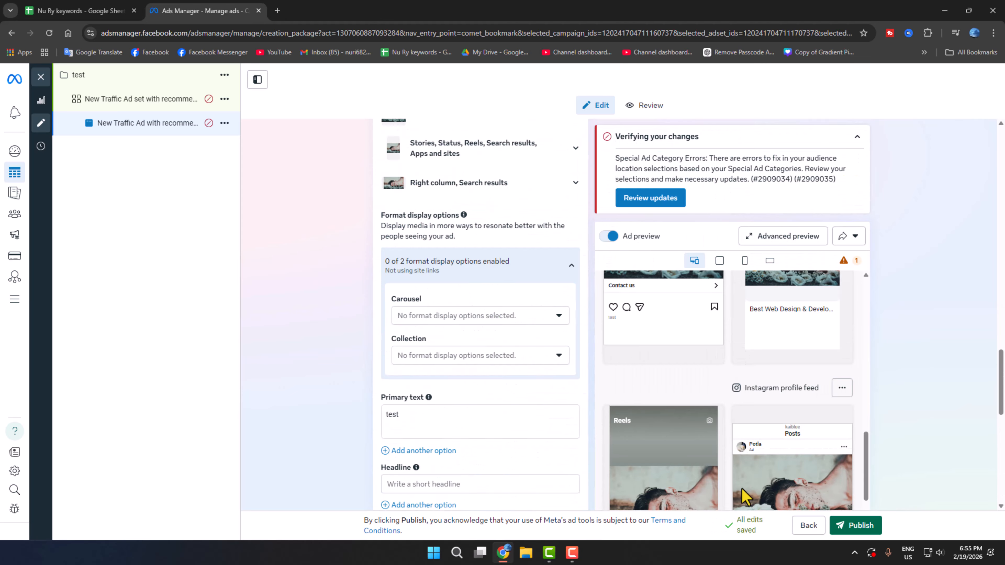
Publish the ad, confirming Bangladesh, Bangladeshi Taka currency and the Dhaka time zone.
left_click(856, 528)
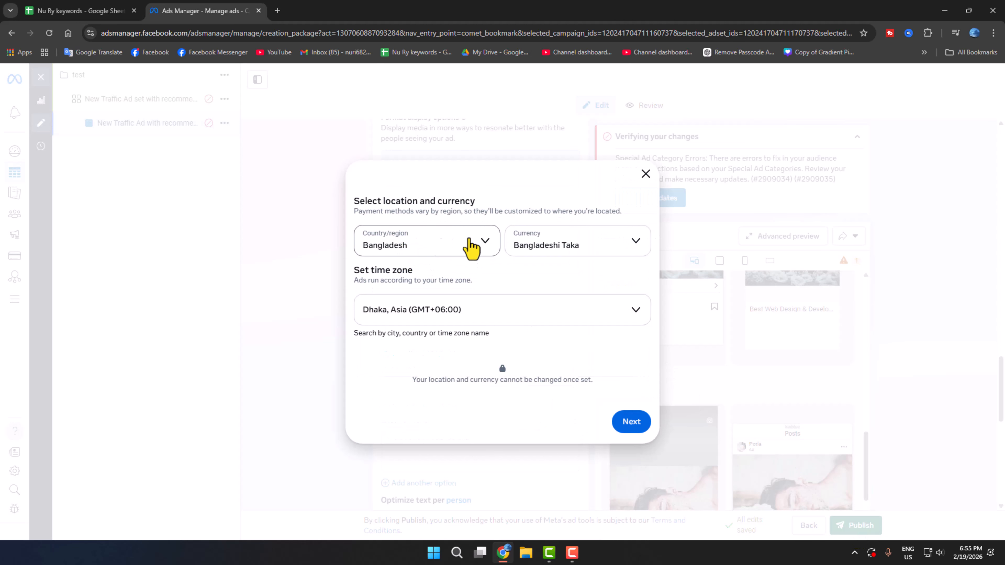
left_click(564, 246)
left_click(560, 246)
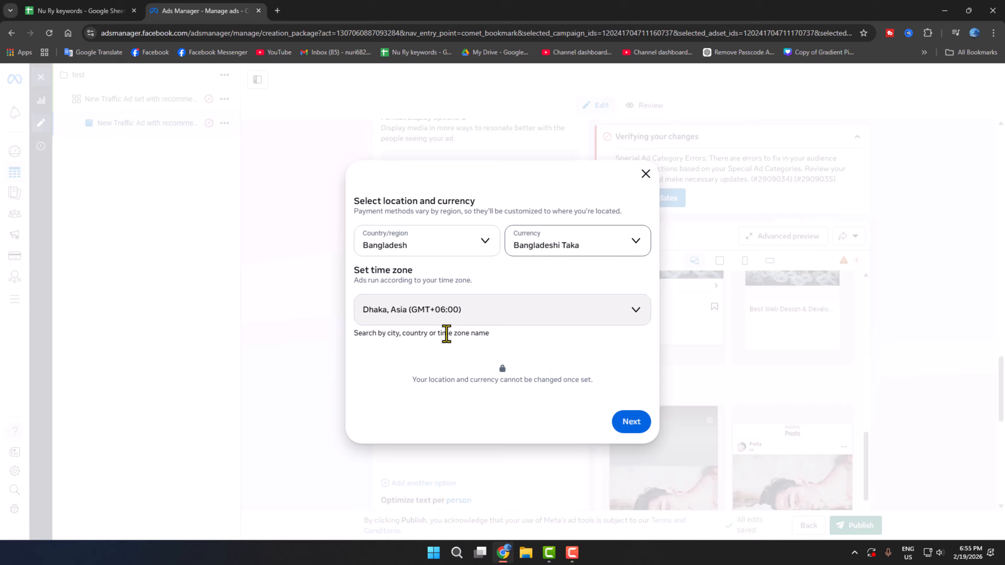
left_click(392, 313)
left_click(602, 315)
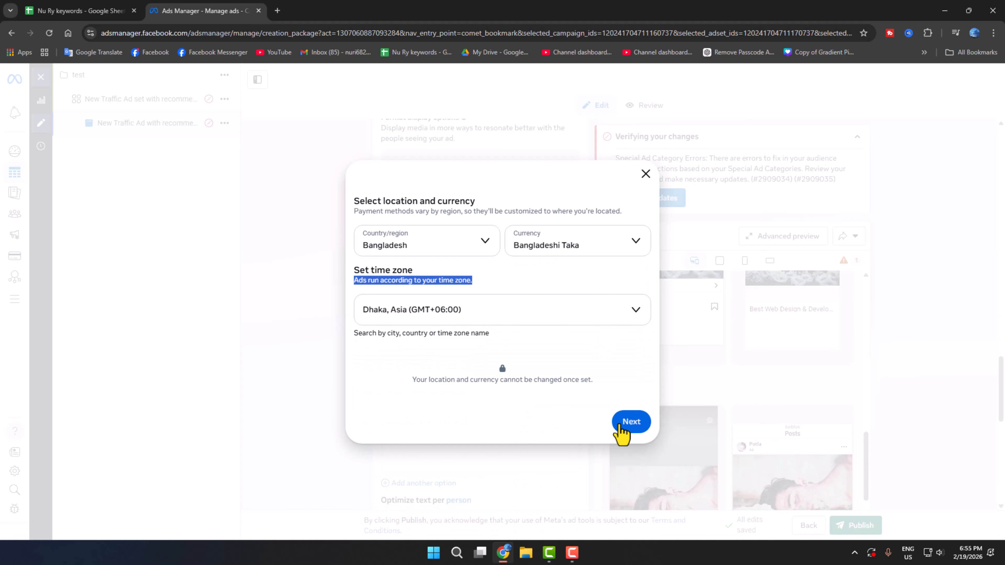
left_click(635, 422)
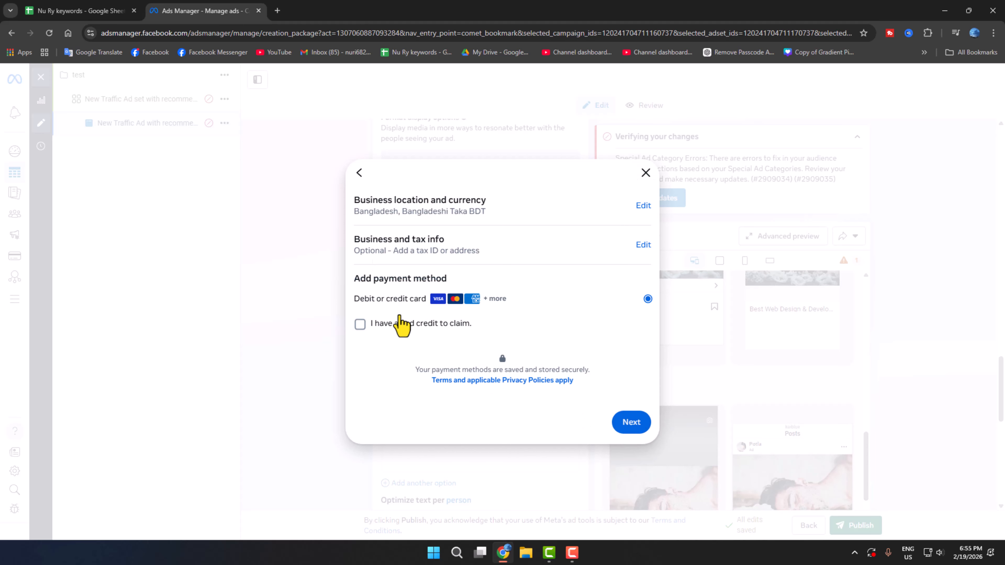